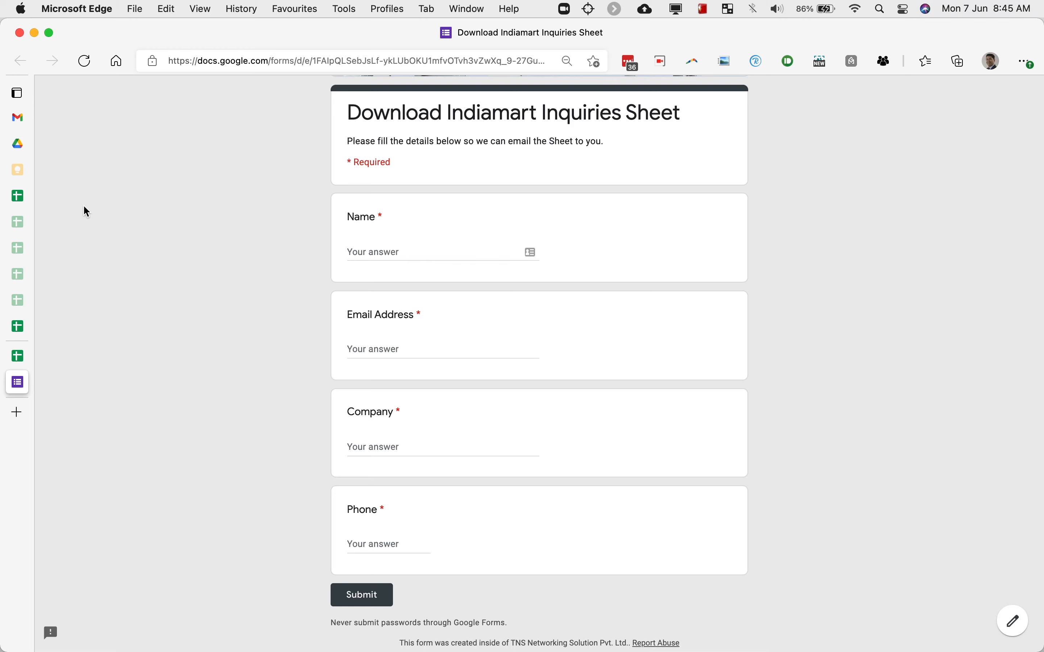
# Switch to Gmail, follow the download link in the Indiamart Inquiry Sheet email, and make a copy of the spreadsheet.
pyautogui.click(18, 117)
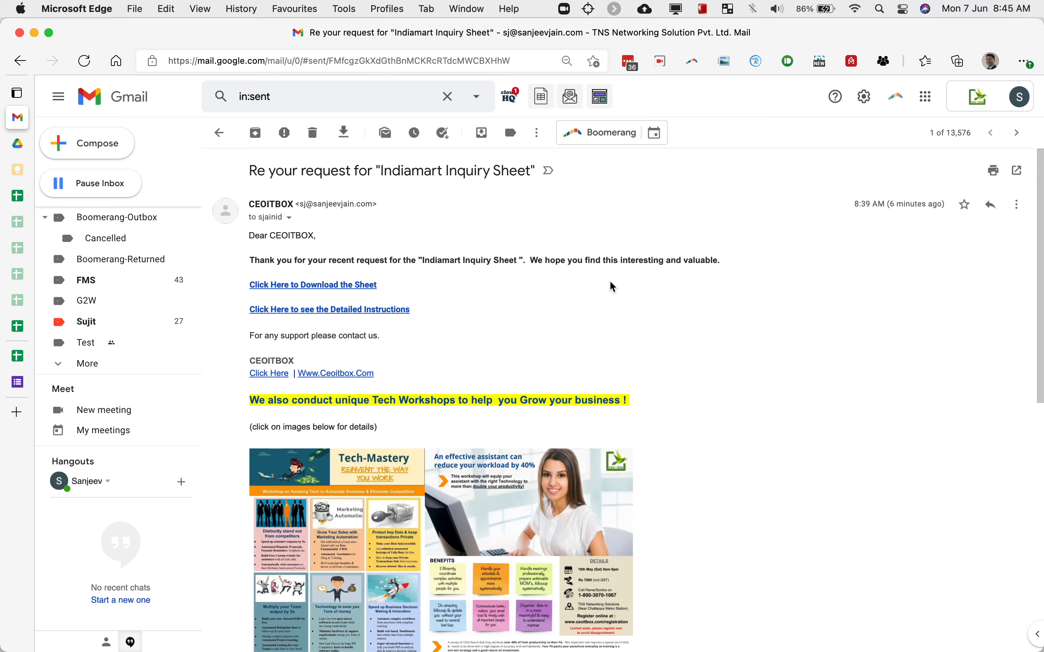
pyautogui.click(304, 286)
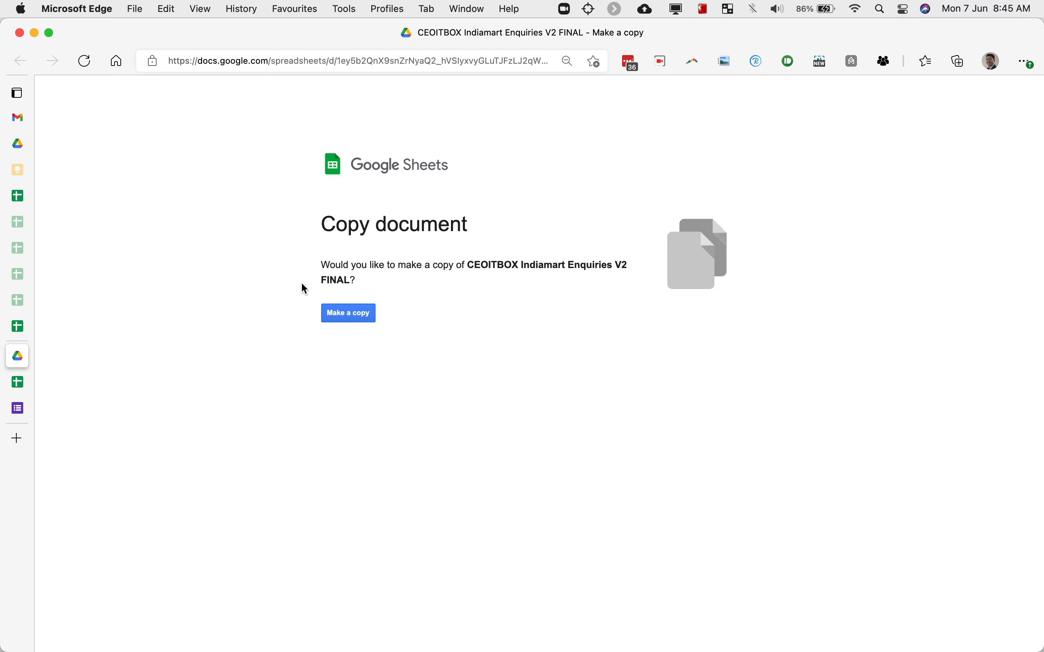
pyautogui.click(361, 317)
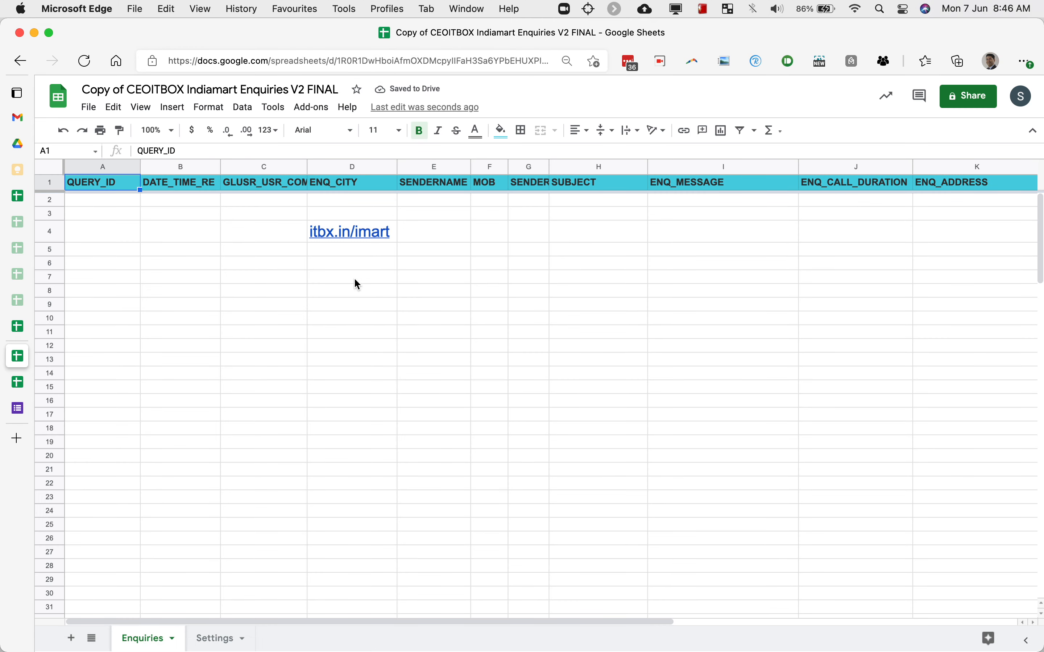
# Clear the itbx.in/imart link from cell D4 of the Enquiries sheet.
pyautogui.click(361, 212)
pyautogui.press('Down')
pyautogui.press('Delete')
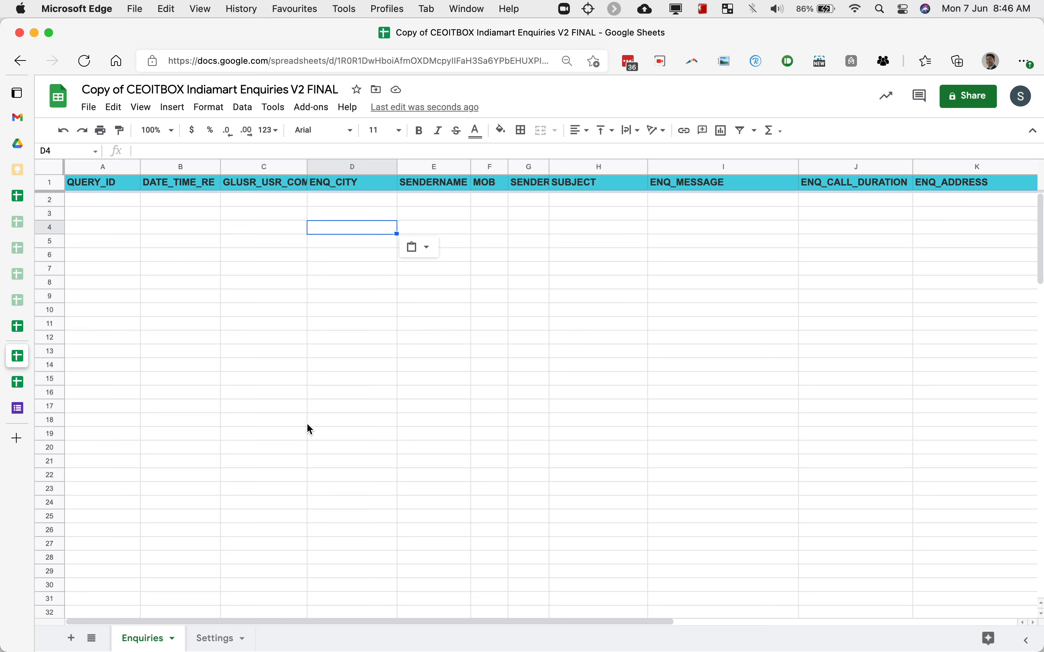
# On the Settings sheet, check the registered mobile, mobile key and date entries and set the Start Date to 15-May-2021.
pyautogui.click(218, 639)
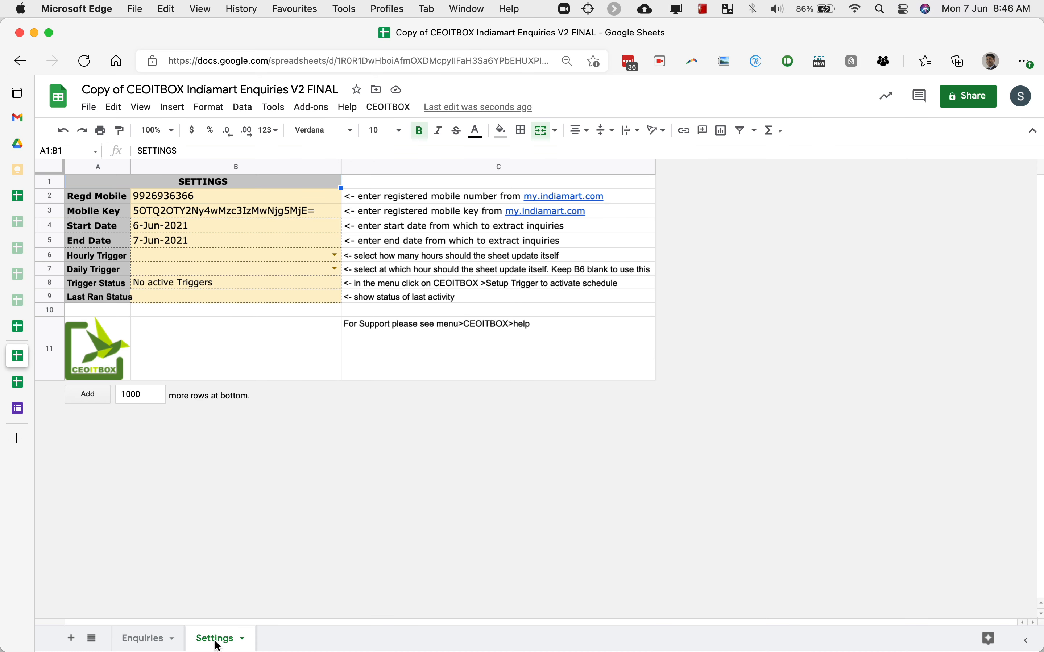
pyautogui.click(218, 201)
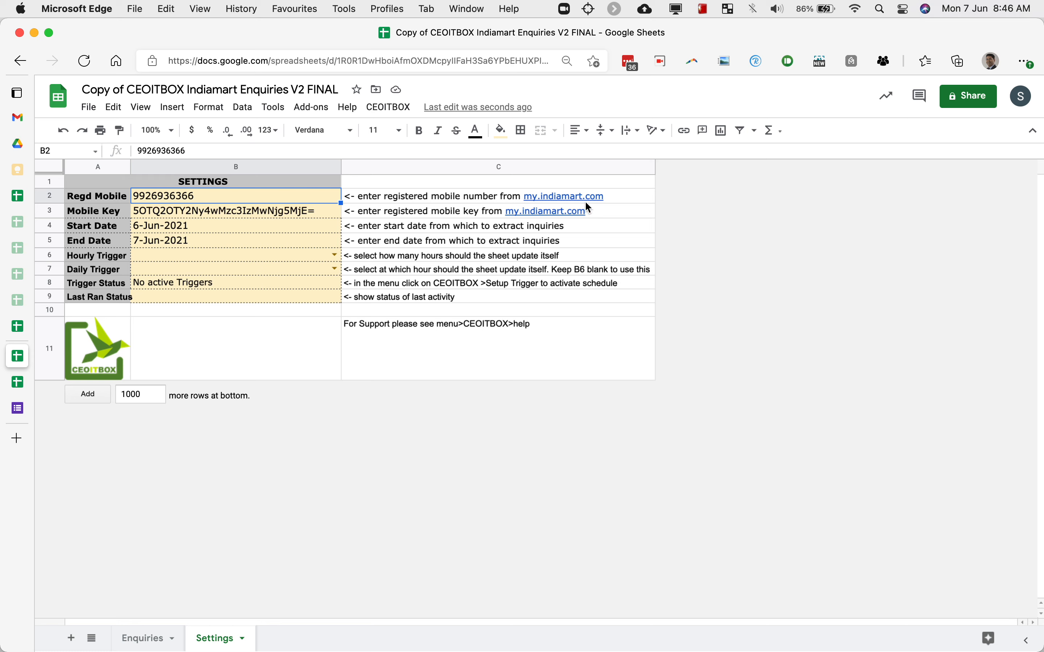
pyautogui.moveTo(587, 208)
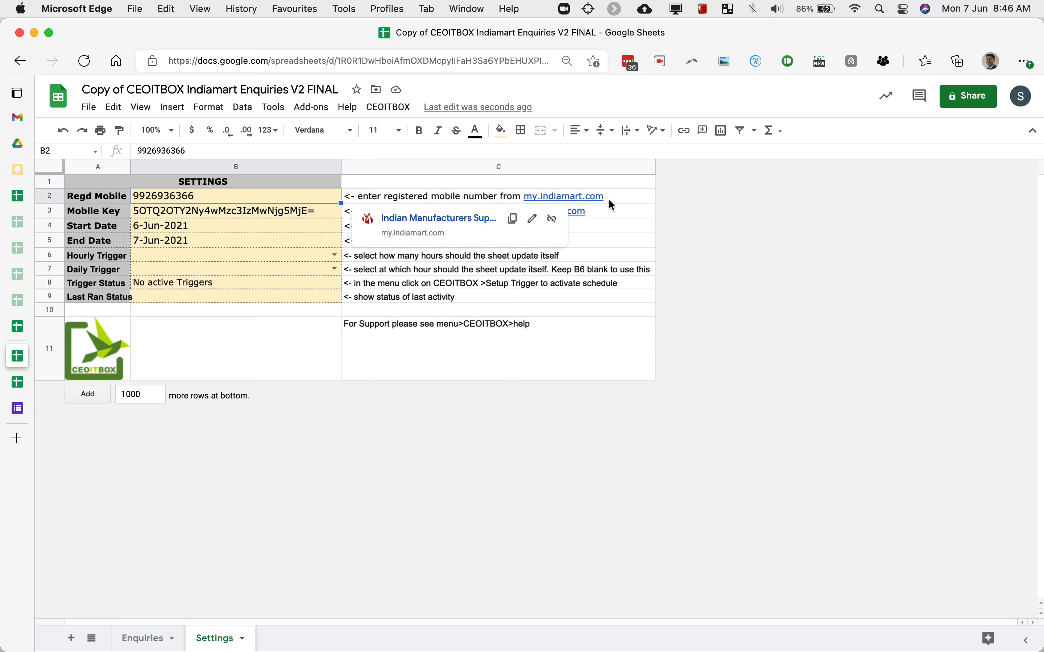
pyautogui.click(226, 214)
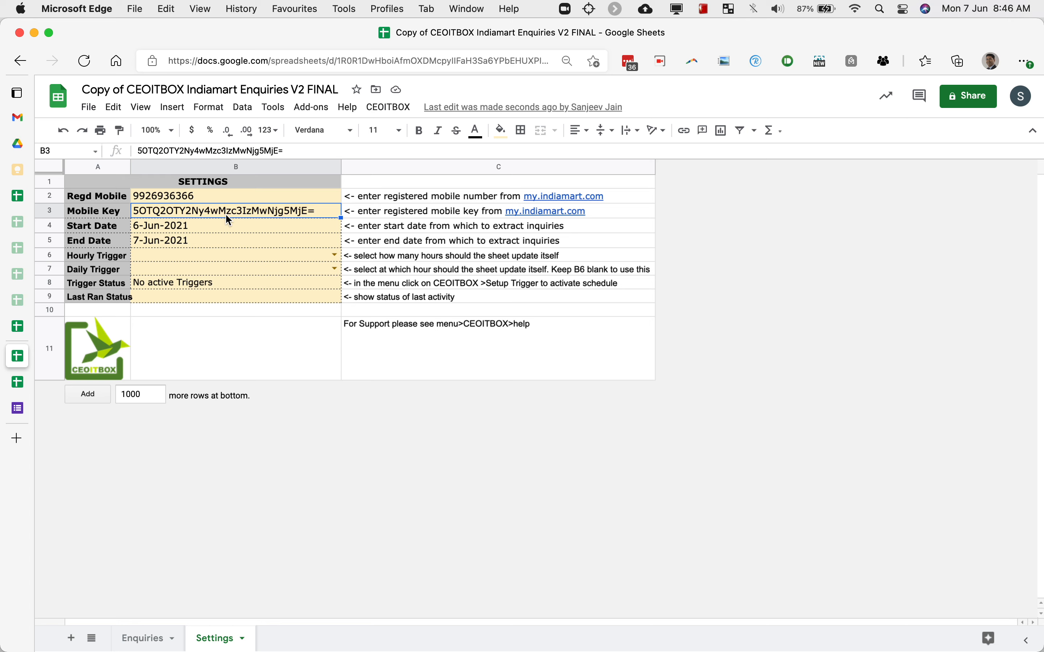
pyautogui.click(199, 232)
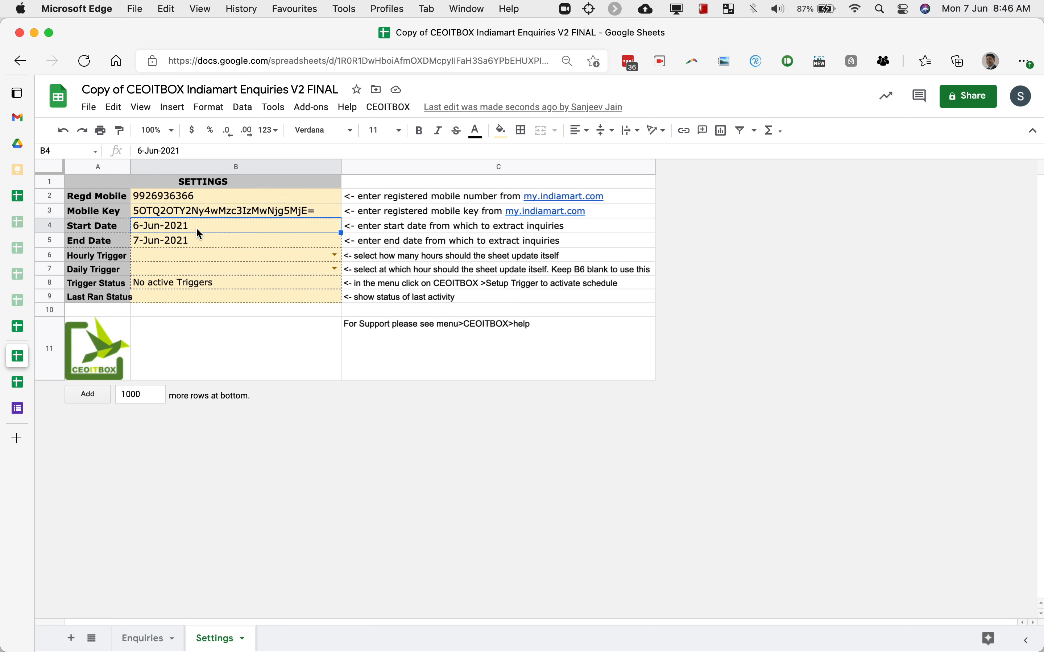
pyautogui.click(190, 246)
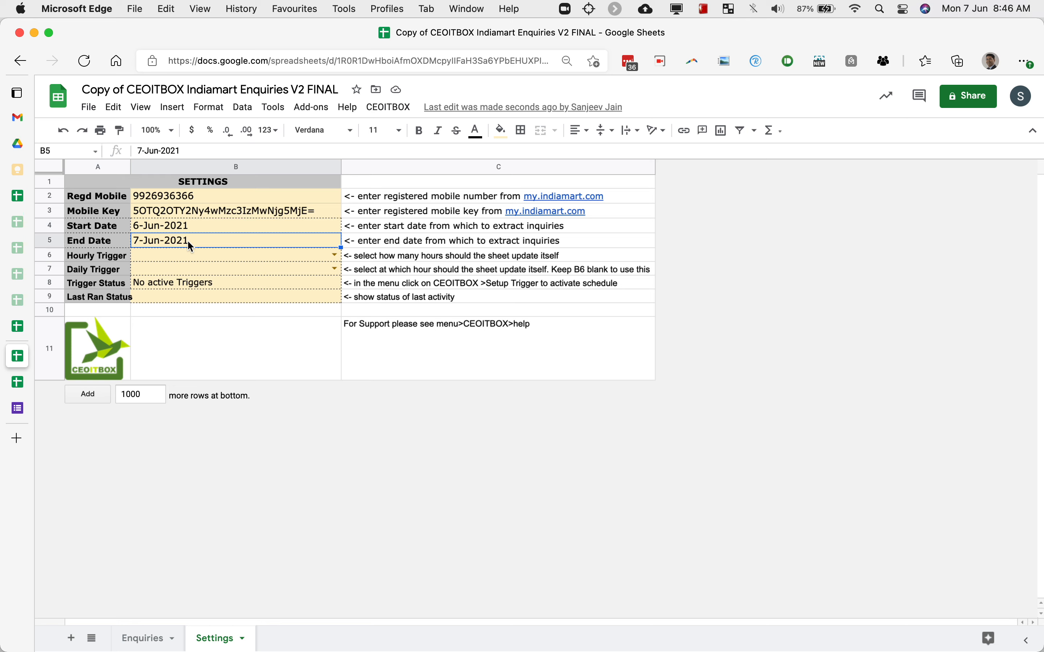
pyautogui.doubleClick(188, 227)
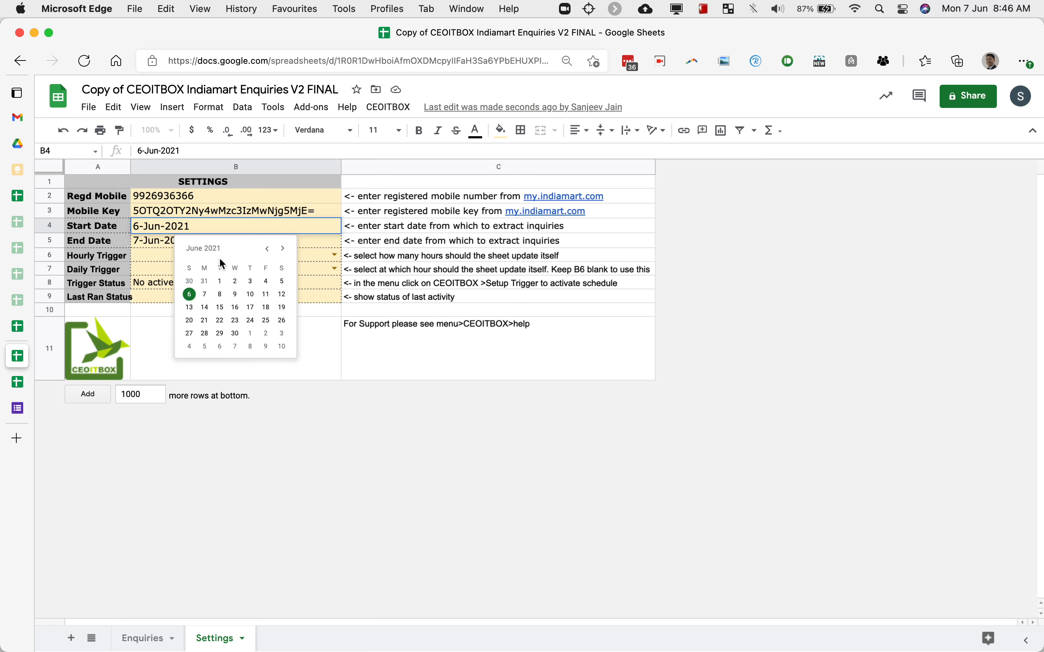
pyautogui.click(271, 250)
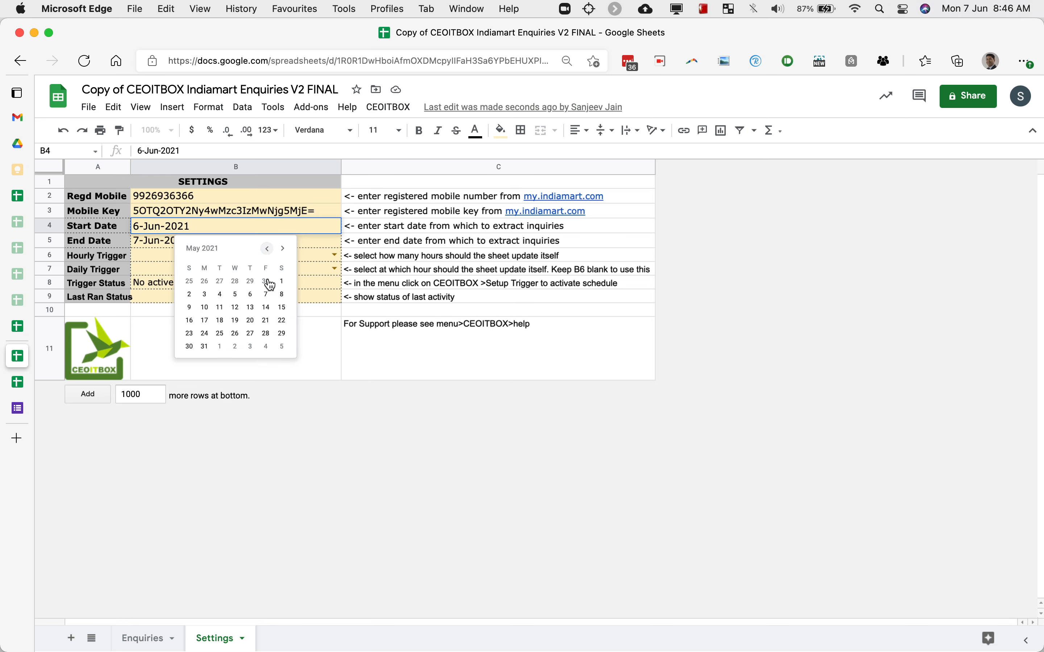
pyautogui.click(281, 308)
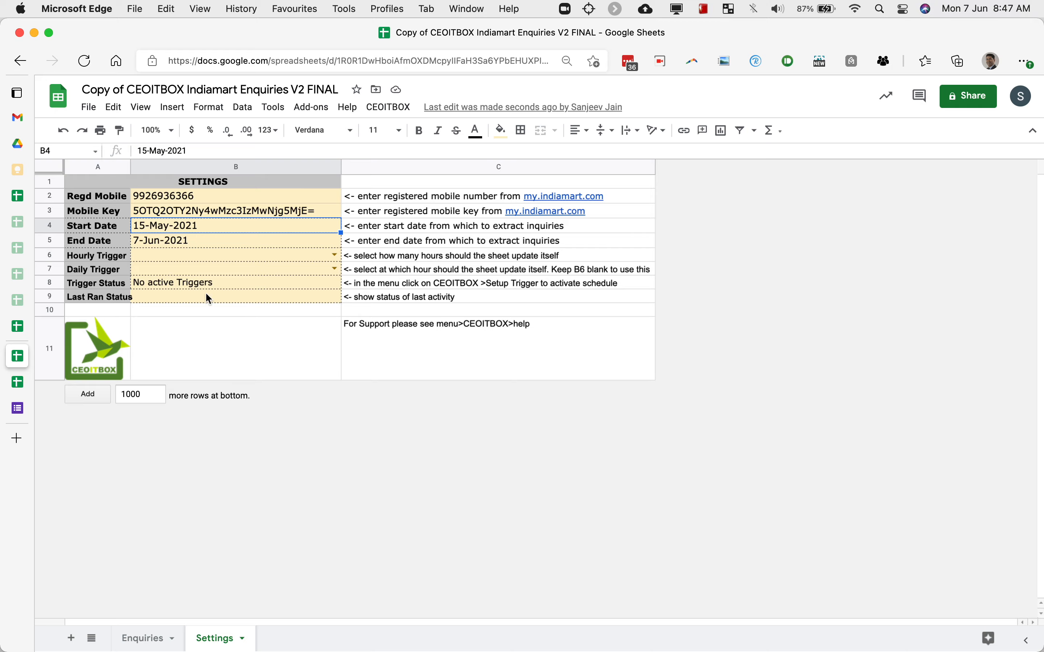
# From the Enquiries sheet, start the manual run and authorize the Setting Up IndiaMart Enquiries script to access the Google account.
pyautogui.click(171, 639)
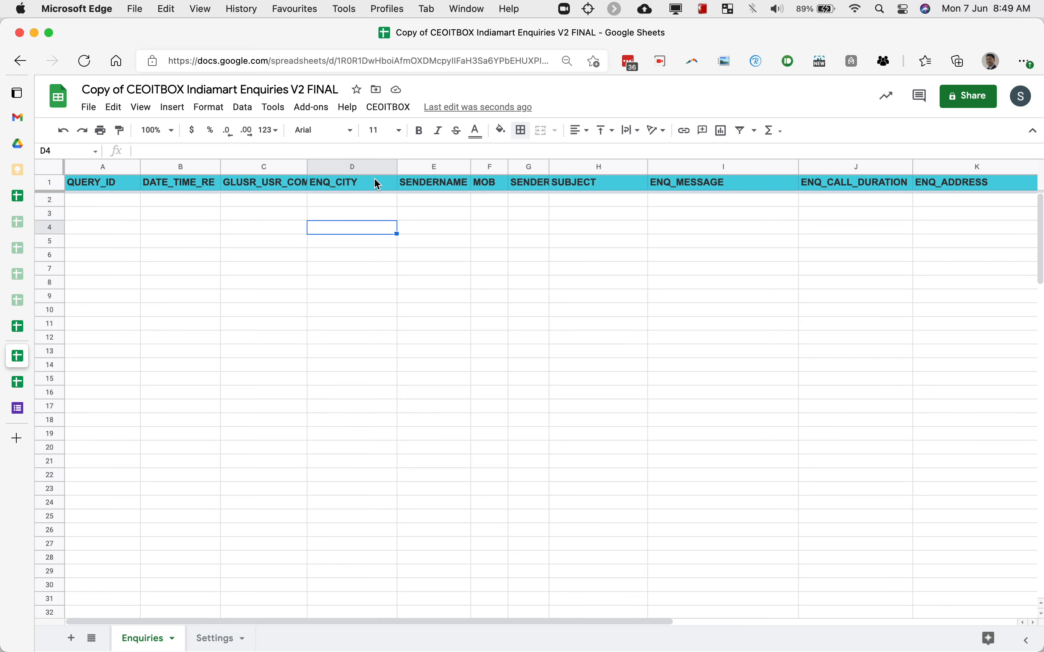
pyautogui.click(401, 111)
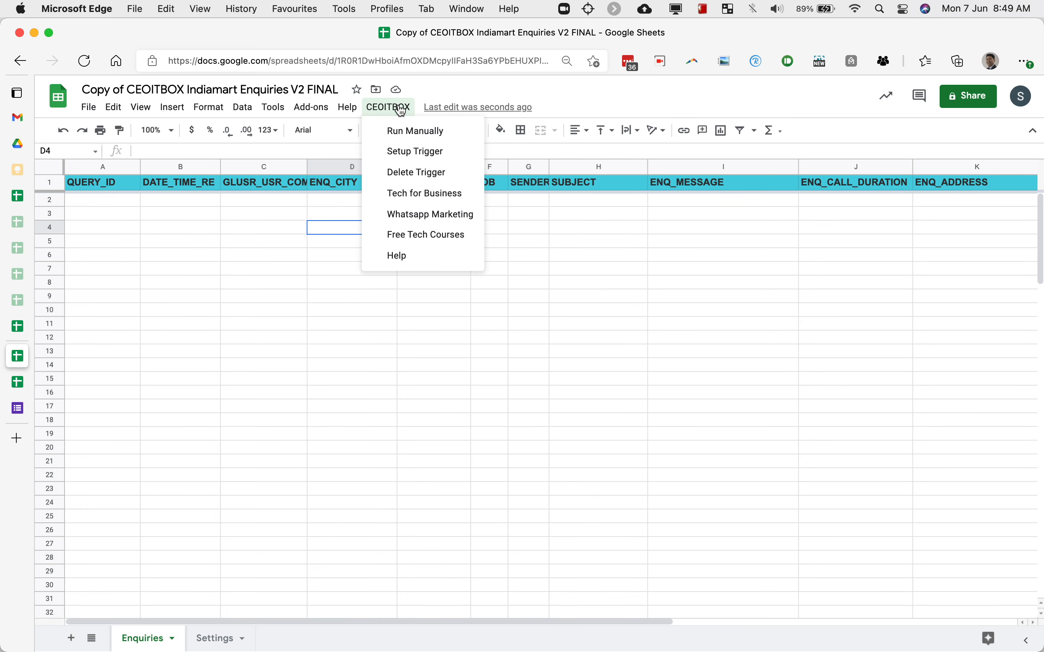
pyautogui.click(402, 138)
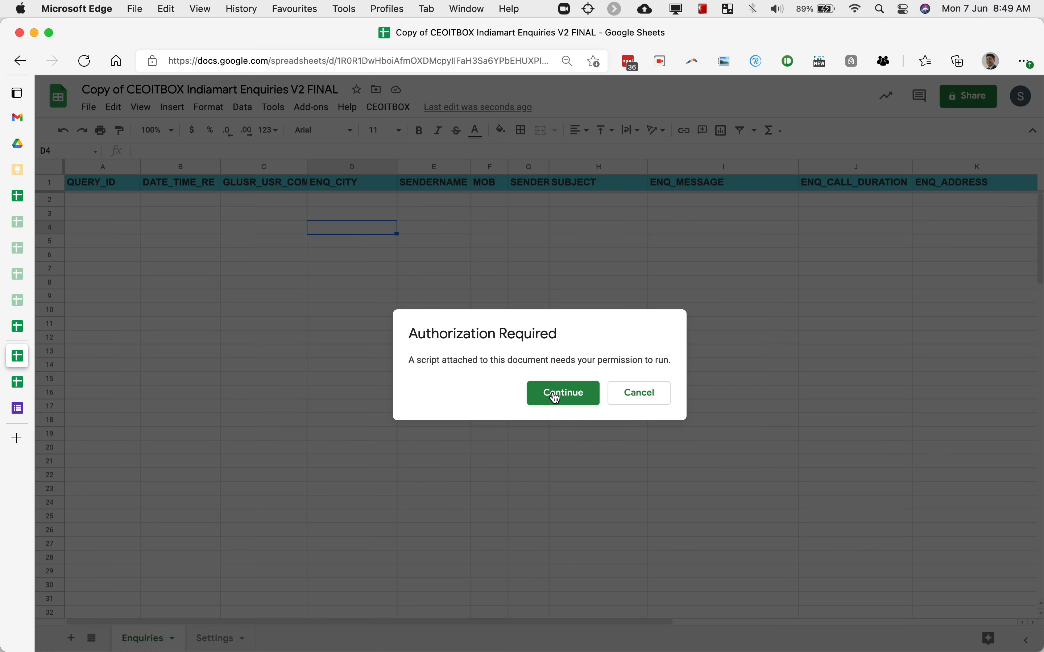
pyautogui.click(556, 398)
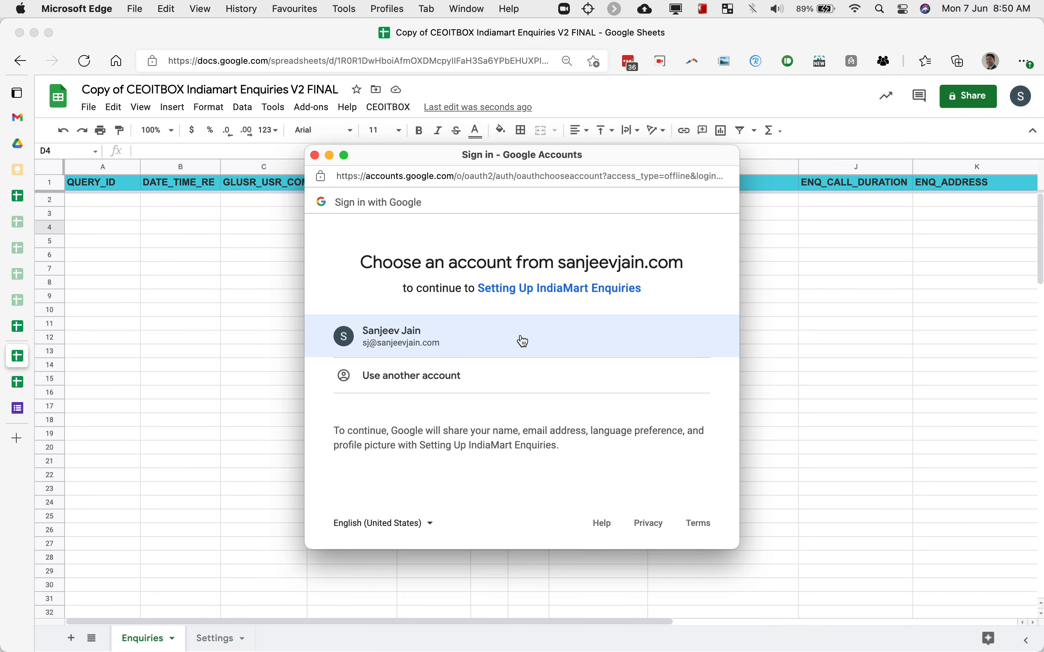
pyautogui.click(524, 341)
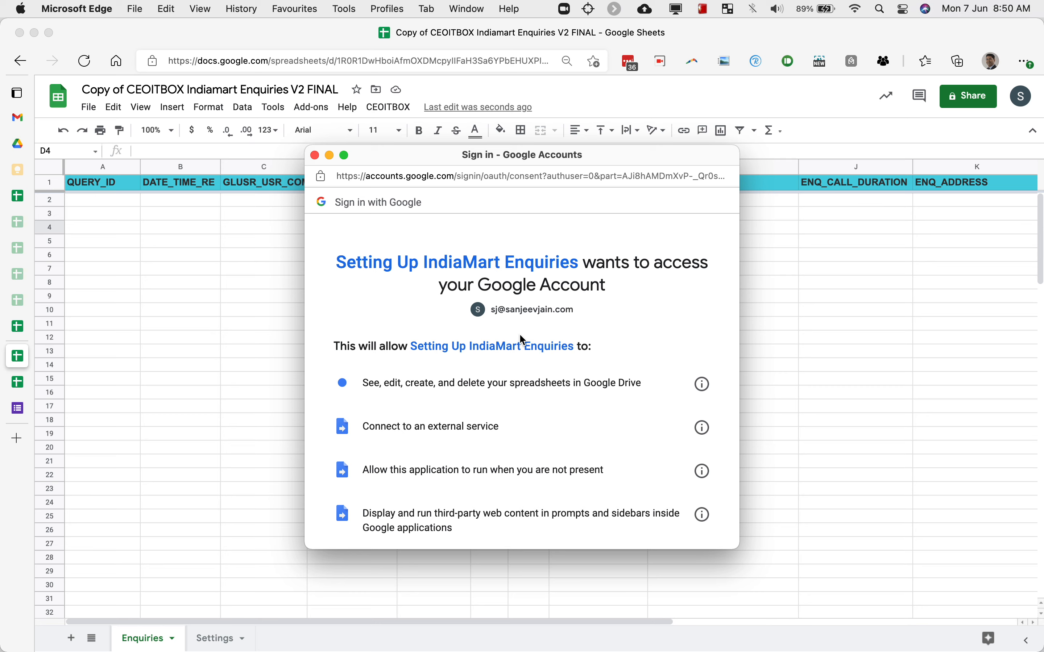
pyautogui.scroll(-5, 520, 336)
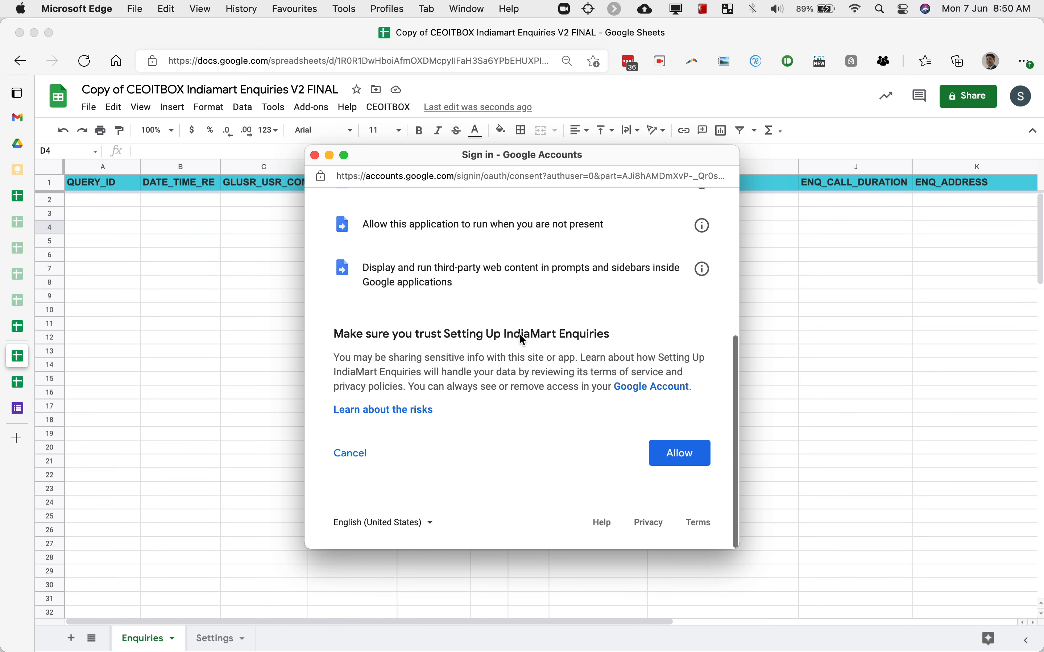
pyautogui.scroll(2, 519, 336)
pyautogui.scroll(4, 518, 333)
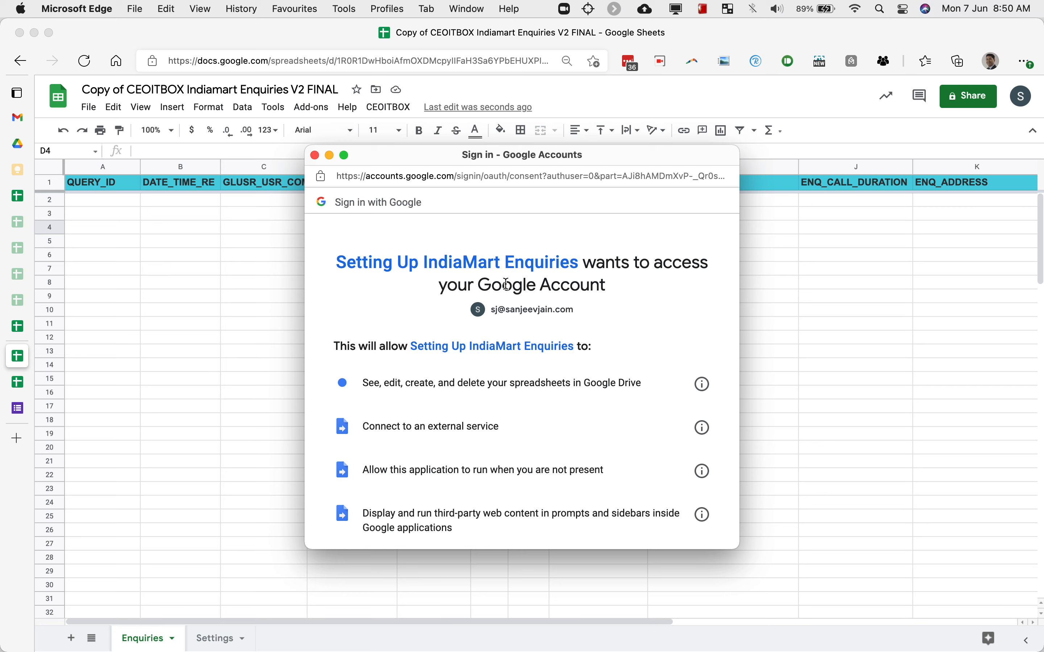
pyautogui.scroll(-3, 507, 285)
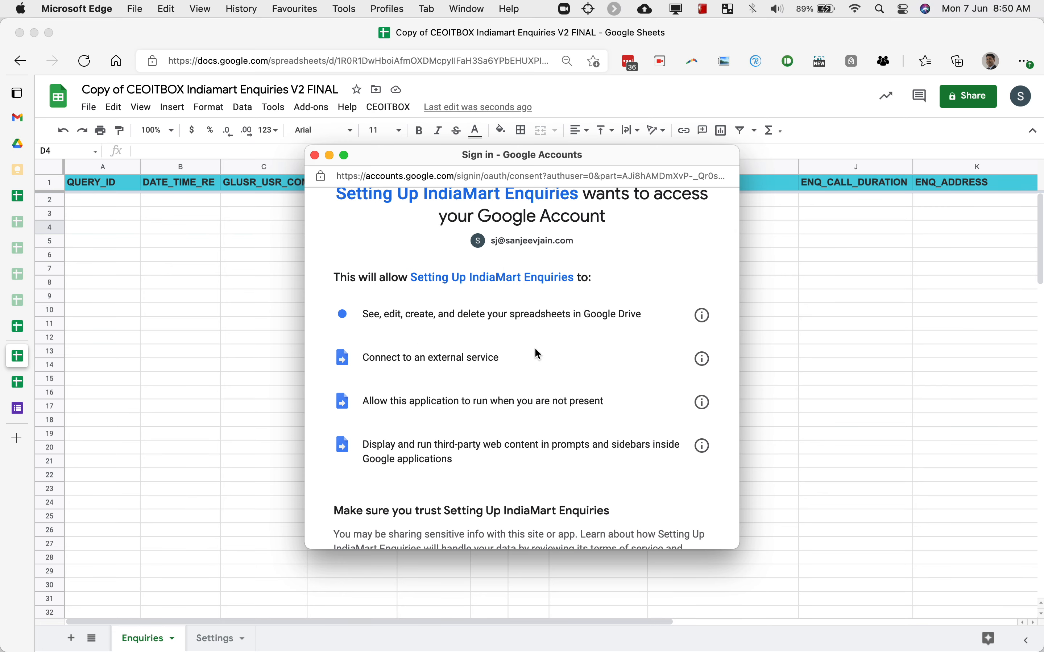
pyautogui.scroll(-1, 538, 354)
pyautogui.scroll(-5, 534, 347)
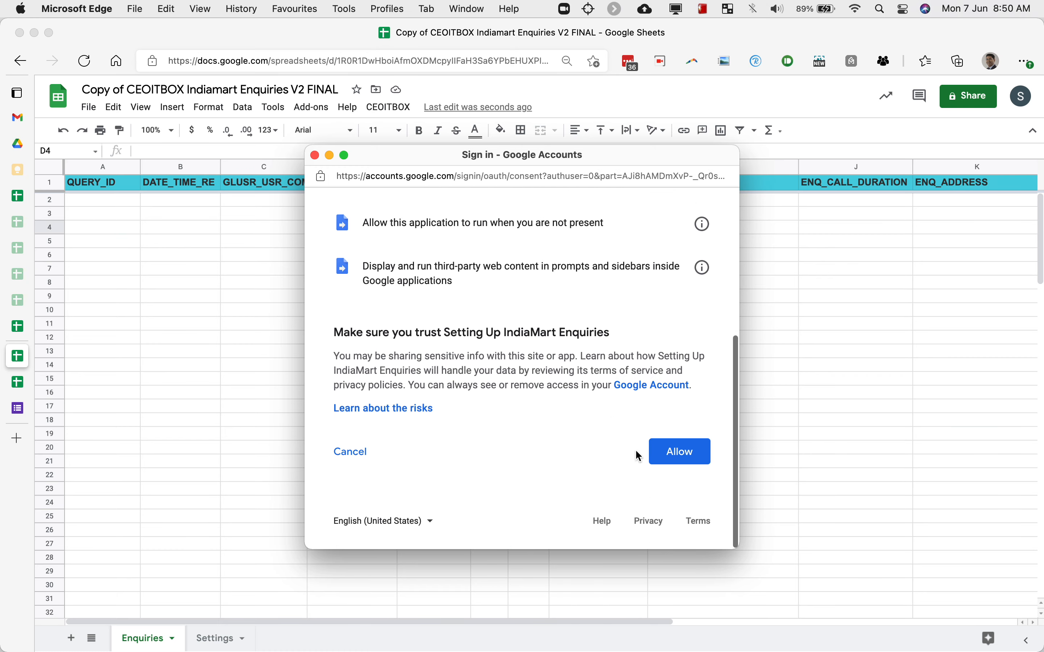
pyautogui.click(691, 463)
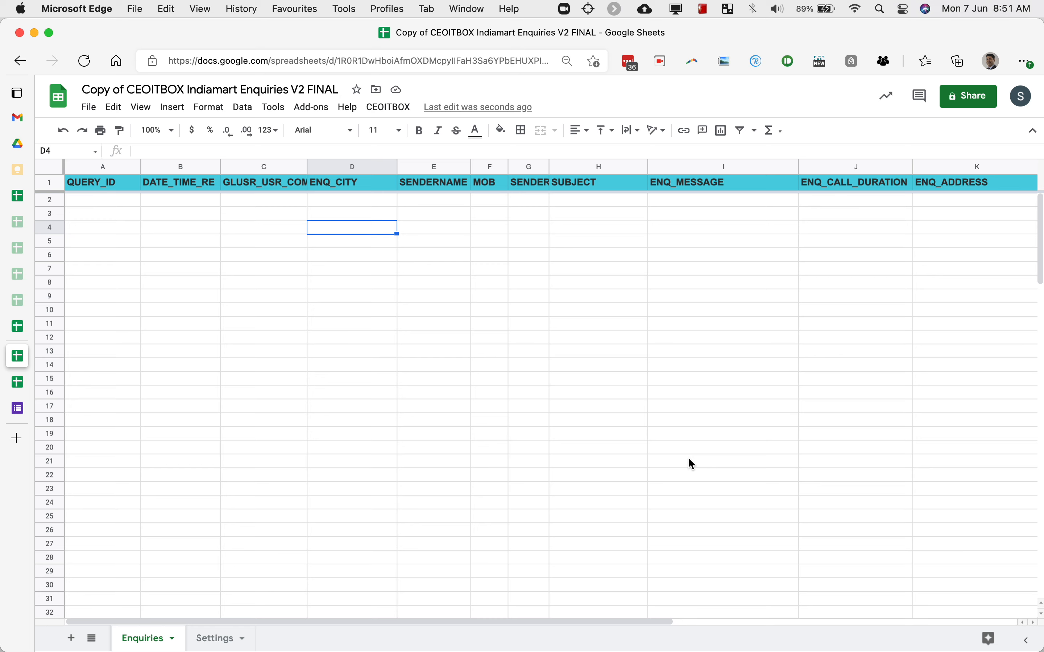
# Run the enquiry extraction manually and look through the imported rows on the Enquiries sheet.
pyautogui.click(404, 115)
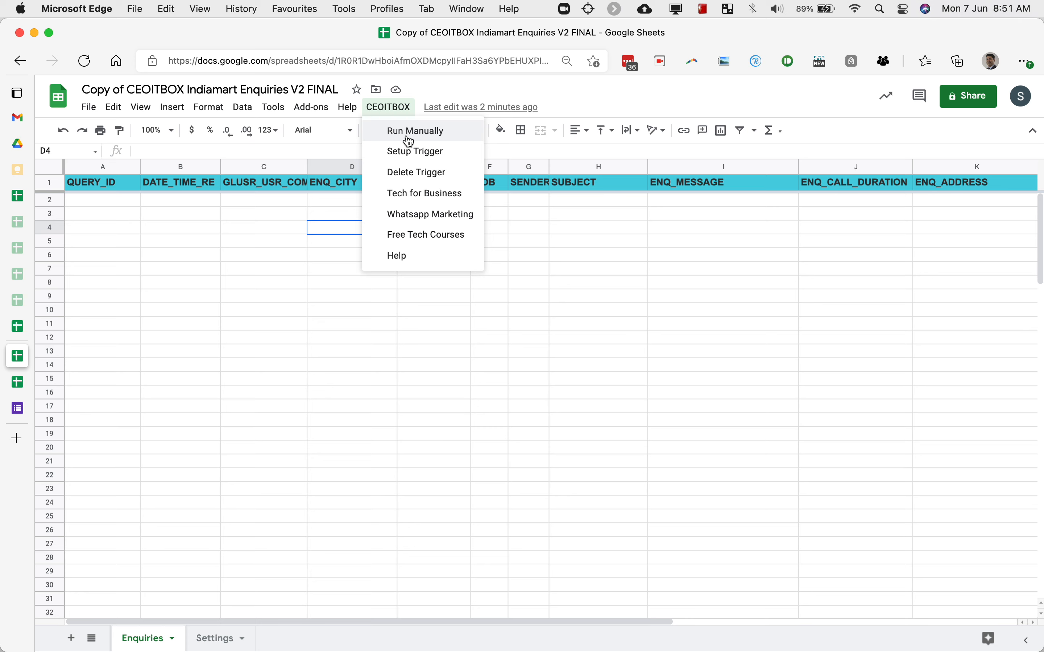
pyautogui.click(408, 137)
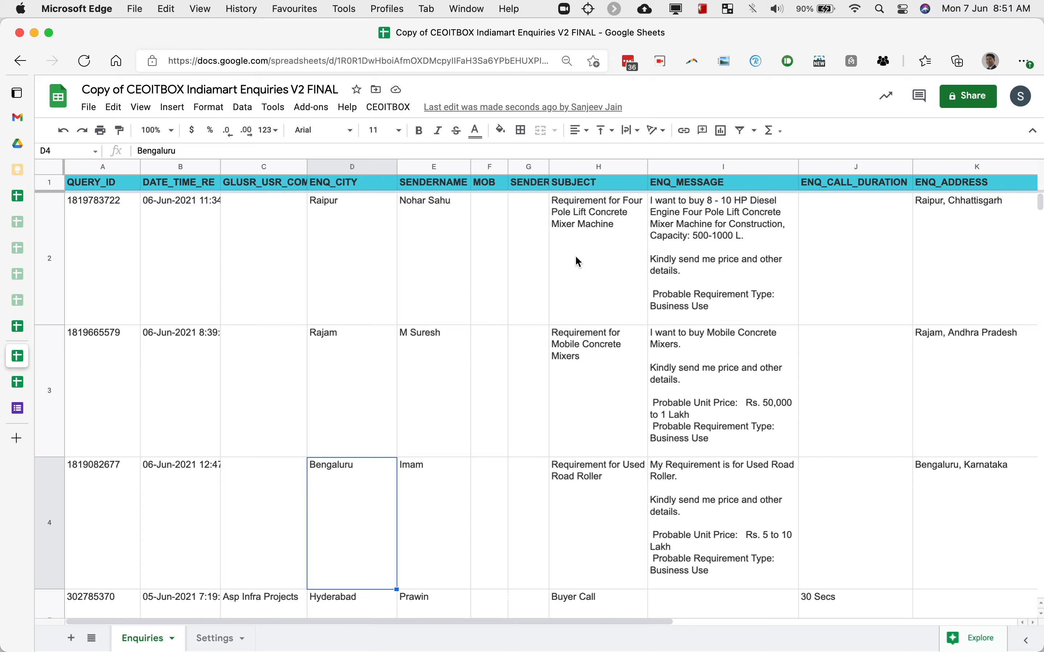
pyautogui.hscroll(4, 576, 257)
pyautogui.scroll(-15, 576, 256)
pyautogui.scroll(-10, 576, 256)
pyautogui.scroll(15, 580, 262)
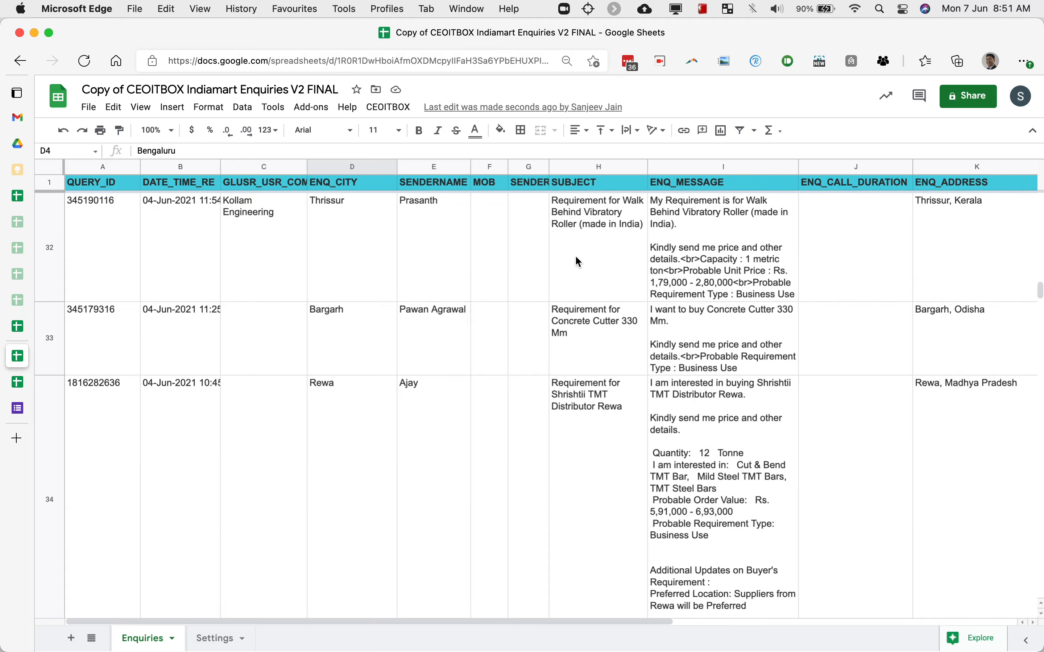
pyautogui.scroll(10, 579, 262)
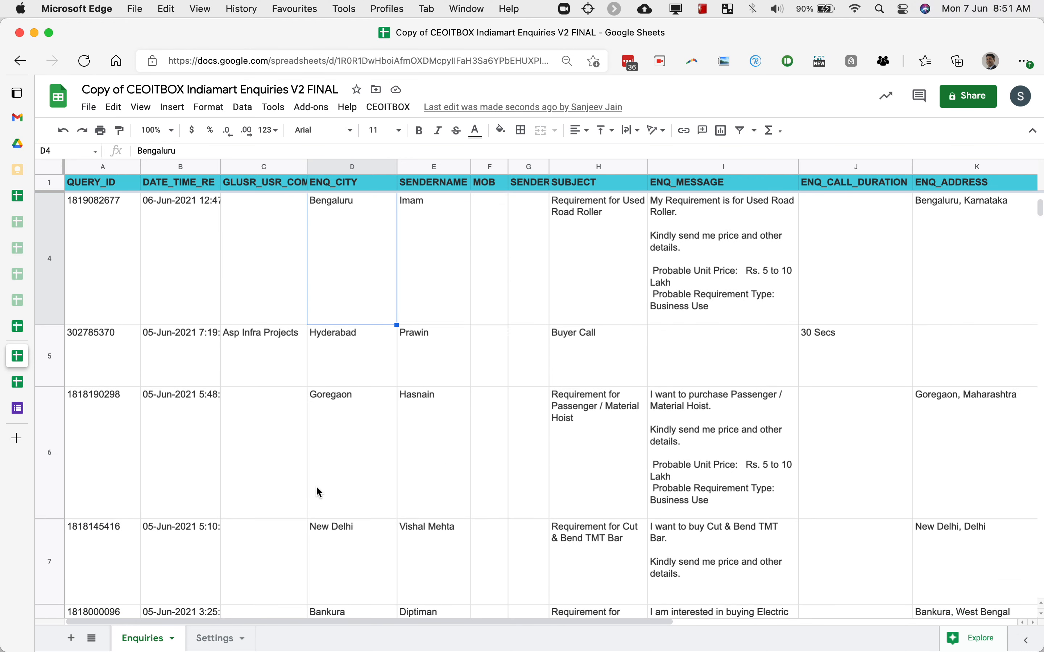
# Set the Hourly Trigger on the Settings sheet to 4 hours.
pyautogui.click(213, 640)
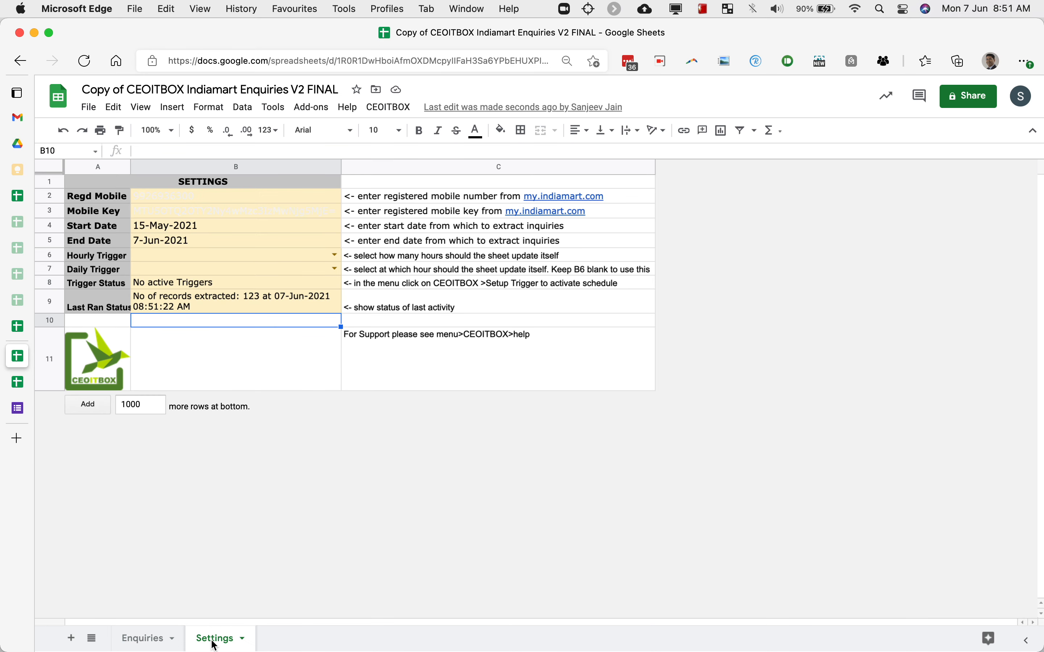
pyautogui.click(318, 257)
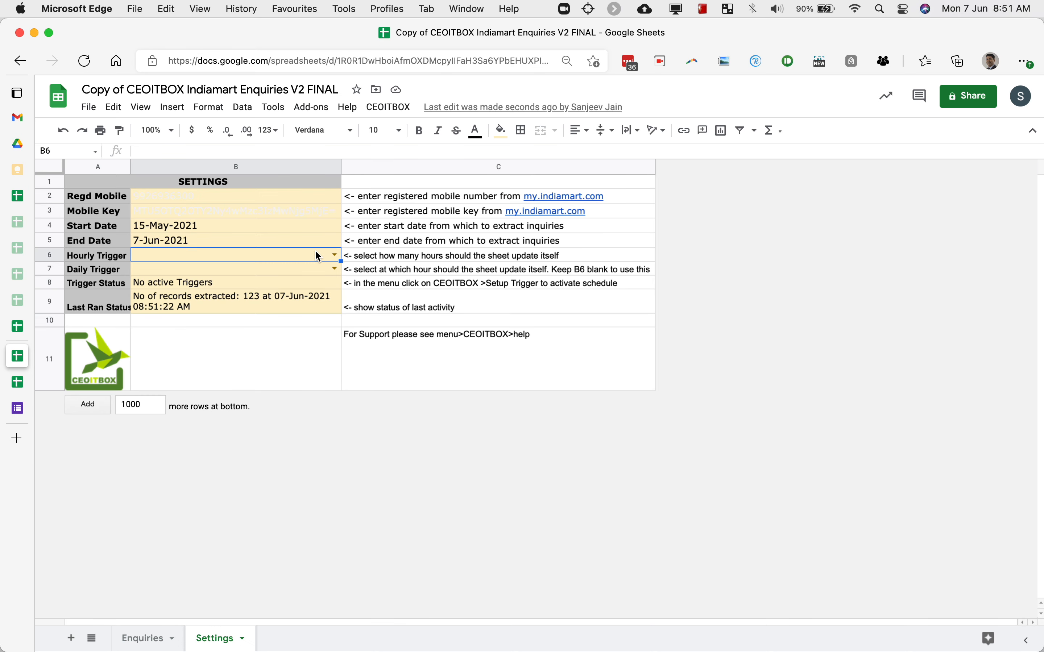
pyautogui.click(335, 255)
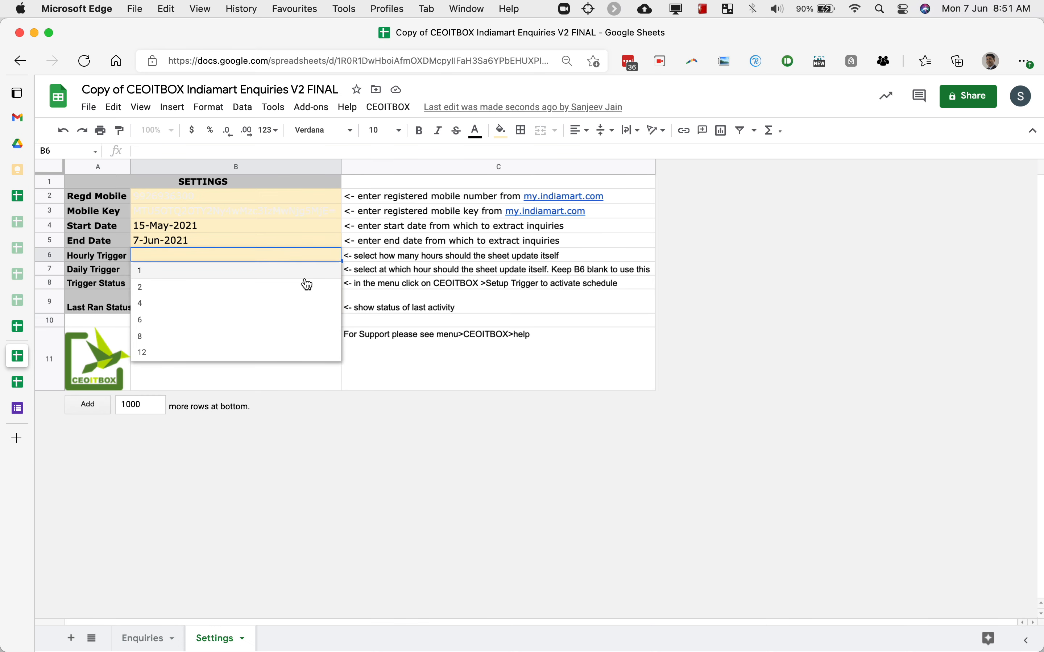
pyautogui.click(280, 320)
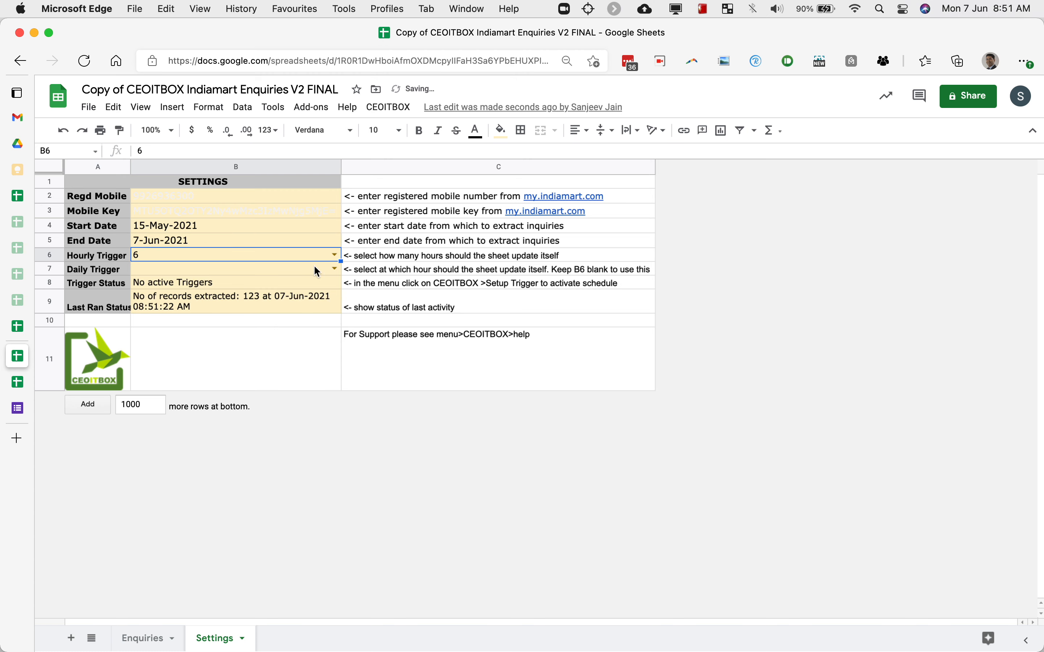
pyautogui.click(336, 255)
pyautogui.click(299, 306)
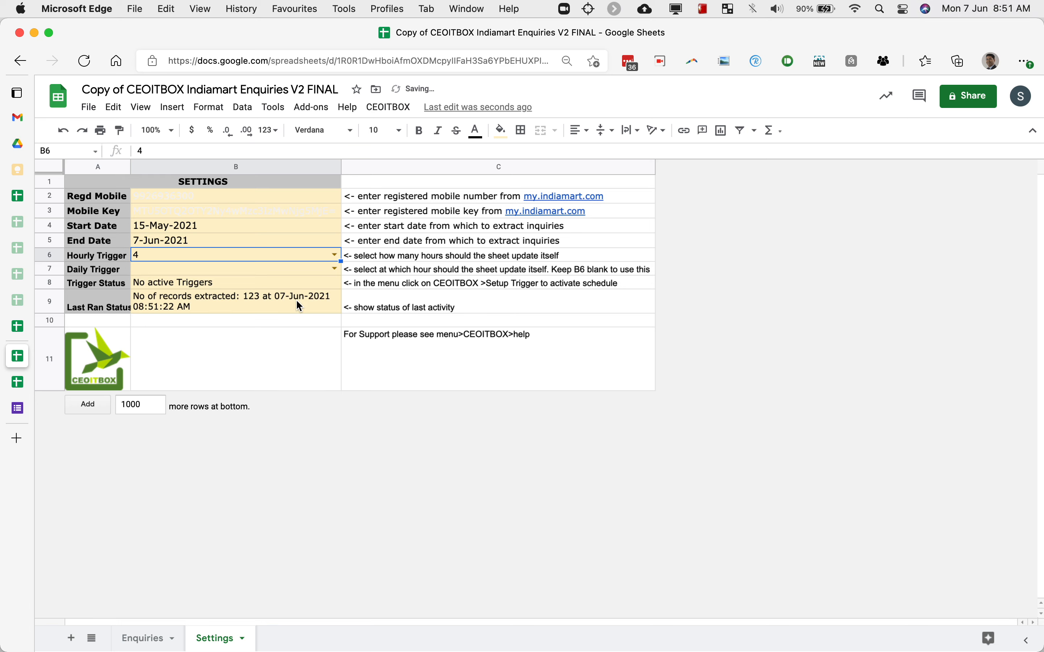
pyautogui.click(308, 268)
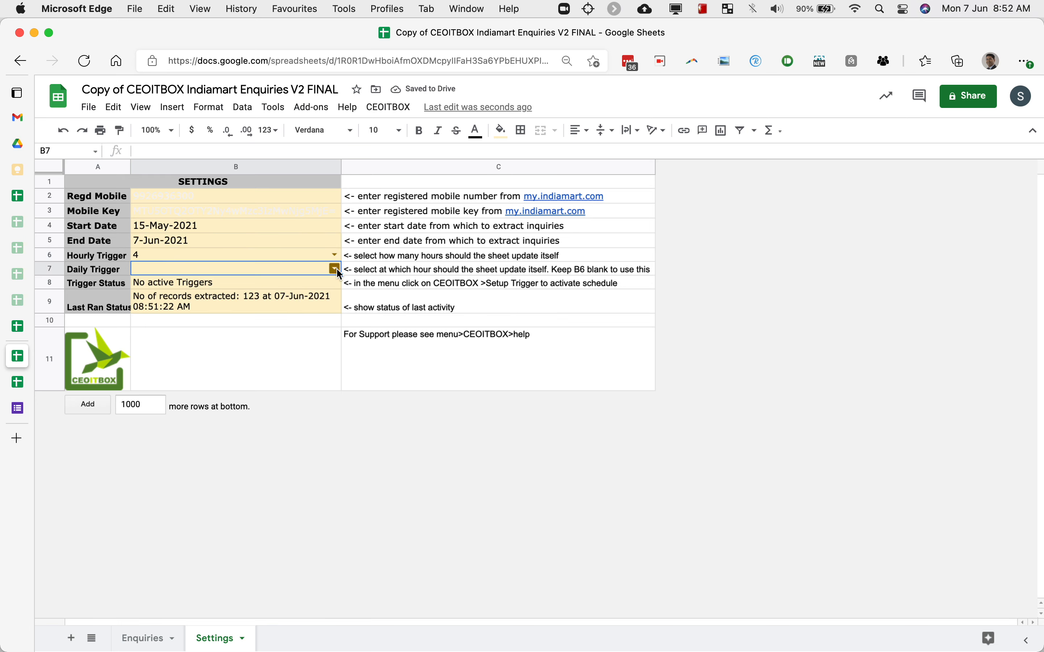
pyautogui.click(319, 258)
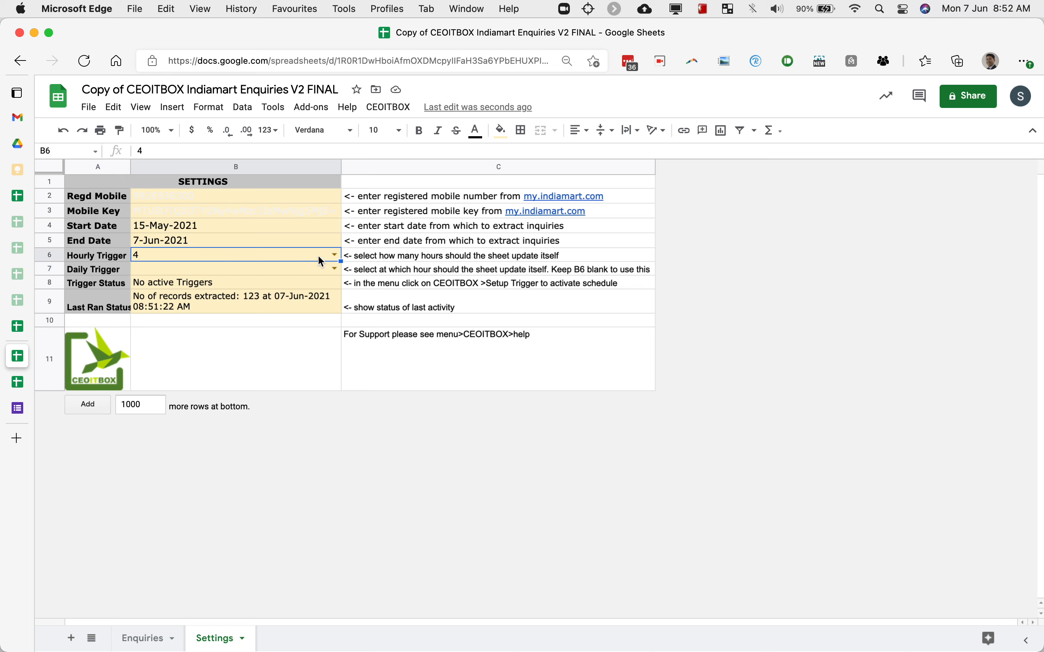
# Set up the automatic update trigger from the hourly setting using the CEOITBOX commands.
pyautogui.click(403, 108)
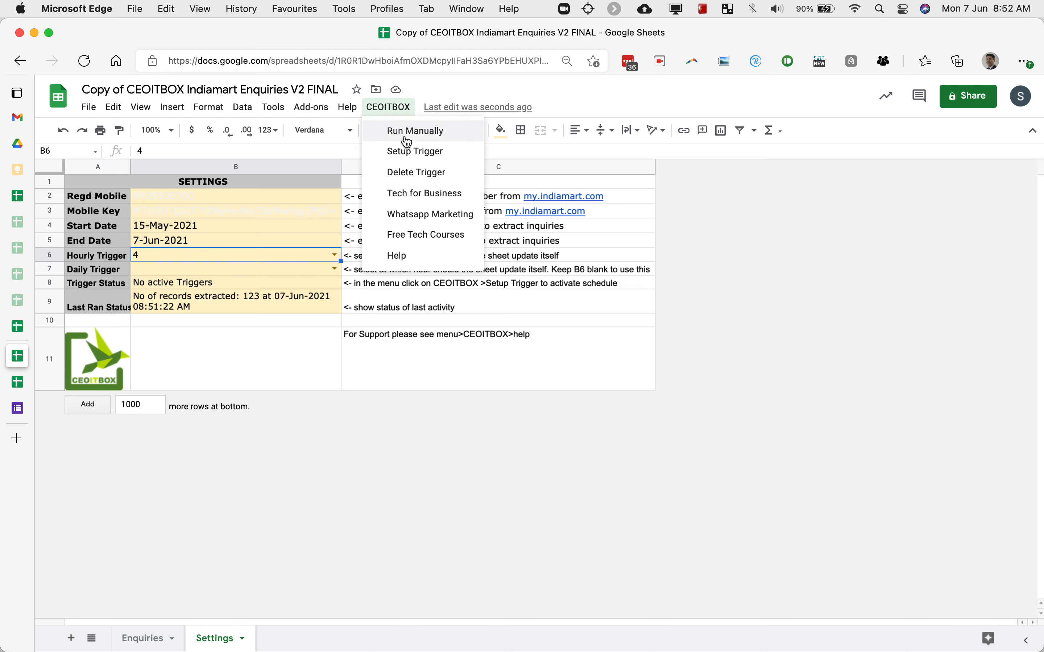
pyautogui.click(405, 155)
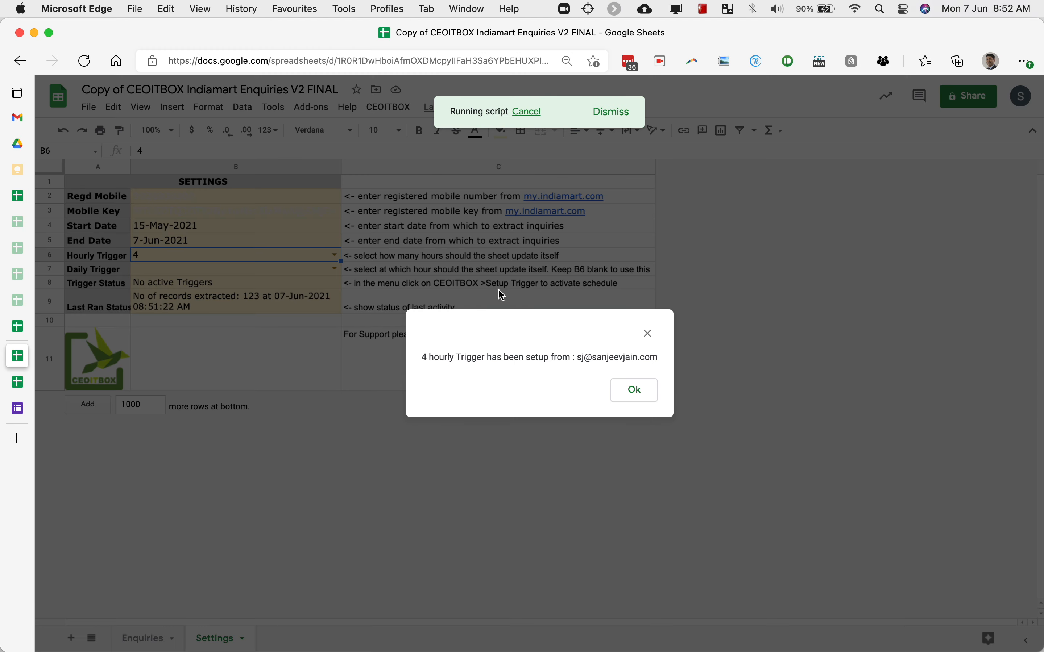
pyautogui.click(628, 392)
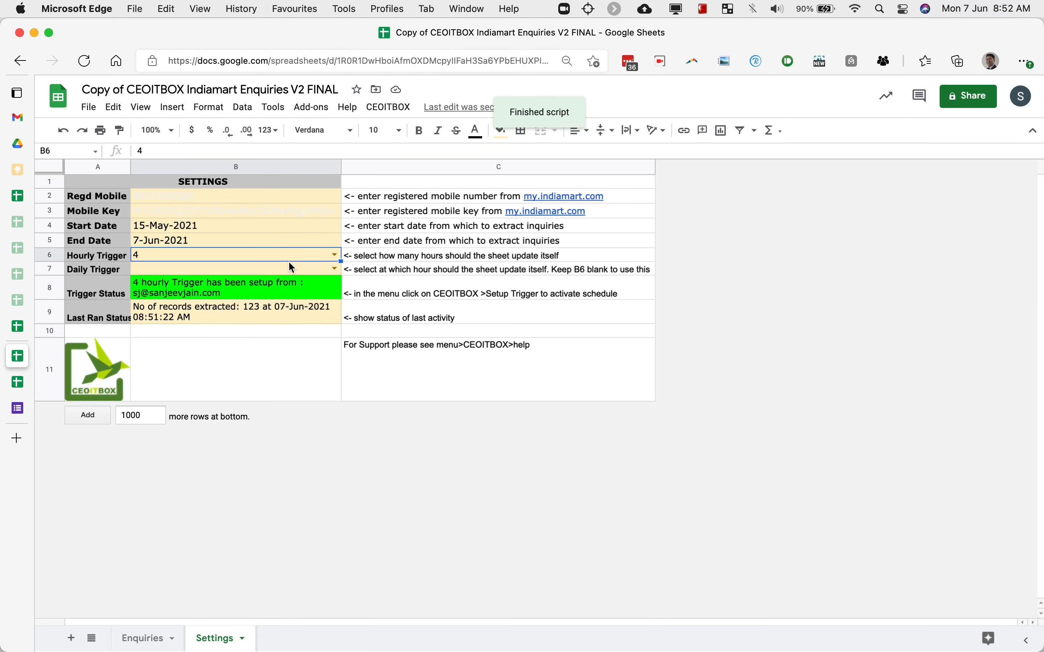
# On the Enquiries sheet, view the newest enquiries and highlight the whole of row 2.
pyautogui.click(147, 637)
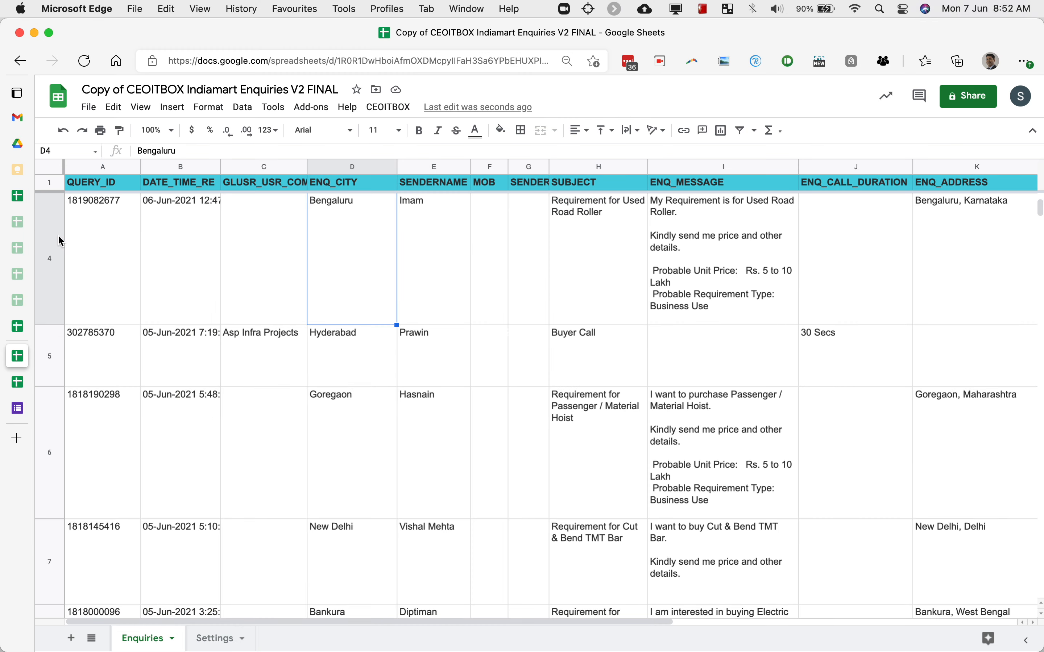
pyautogui.scroll(3, 76, 238)
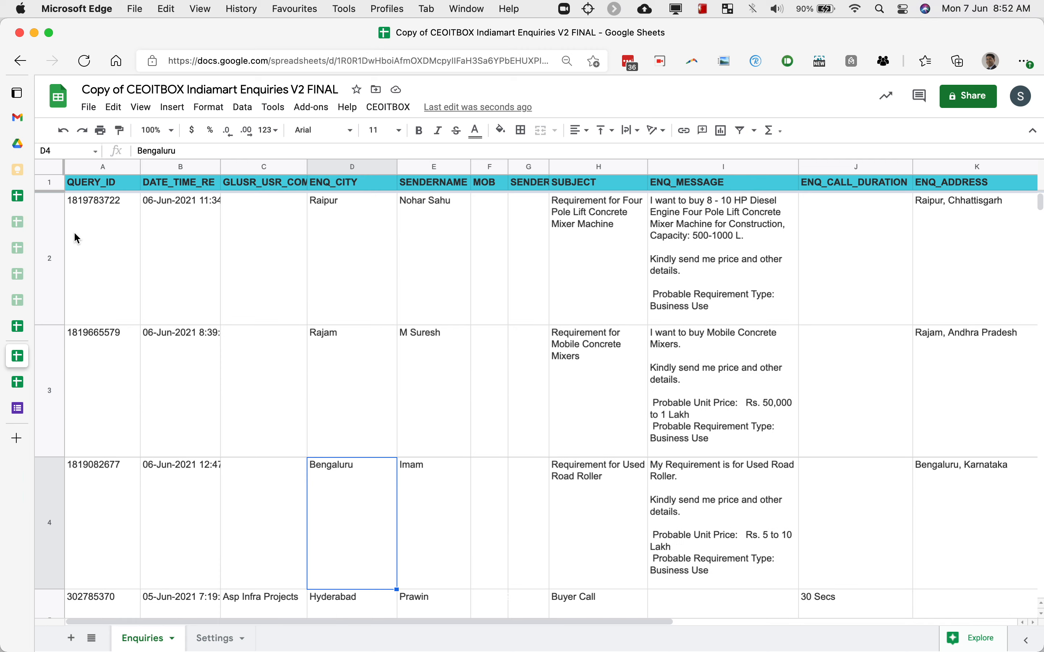
pyautogui.click(77, 242)
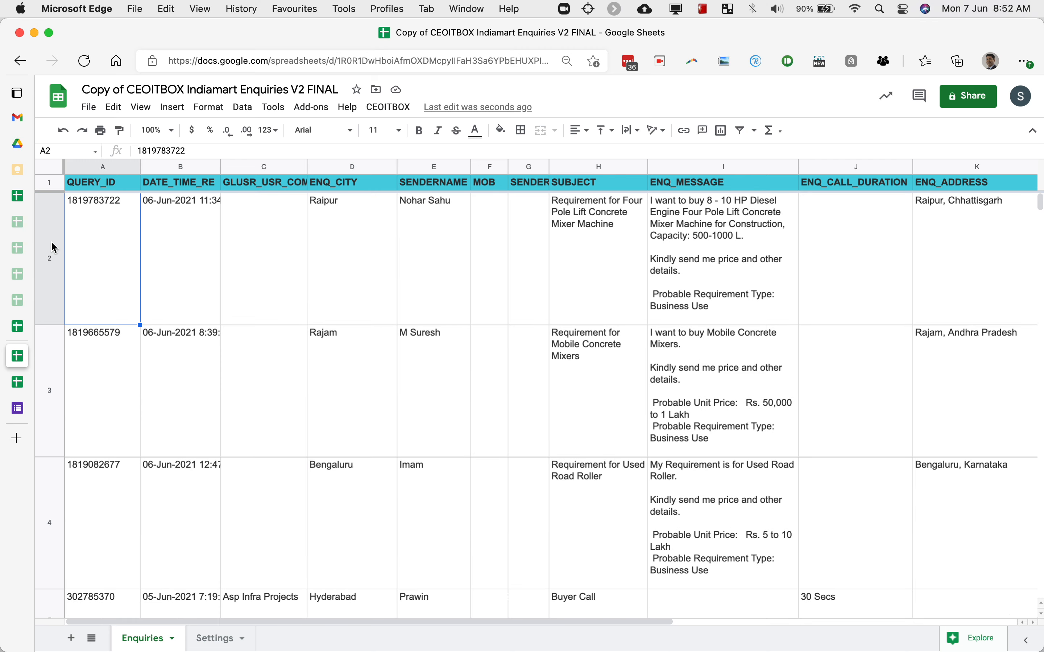
pyautogui.click(52, 242)
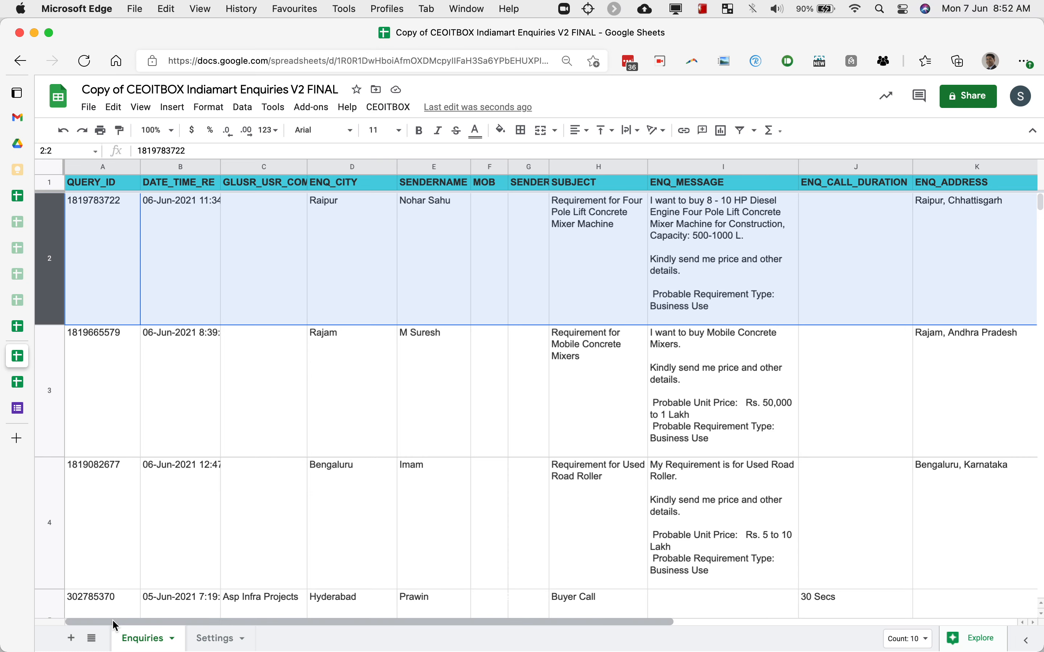
# Return to the Settings sheet and delete the active hourly trigger.
pyautogui.click(202, 644)
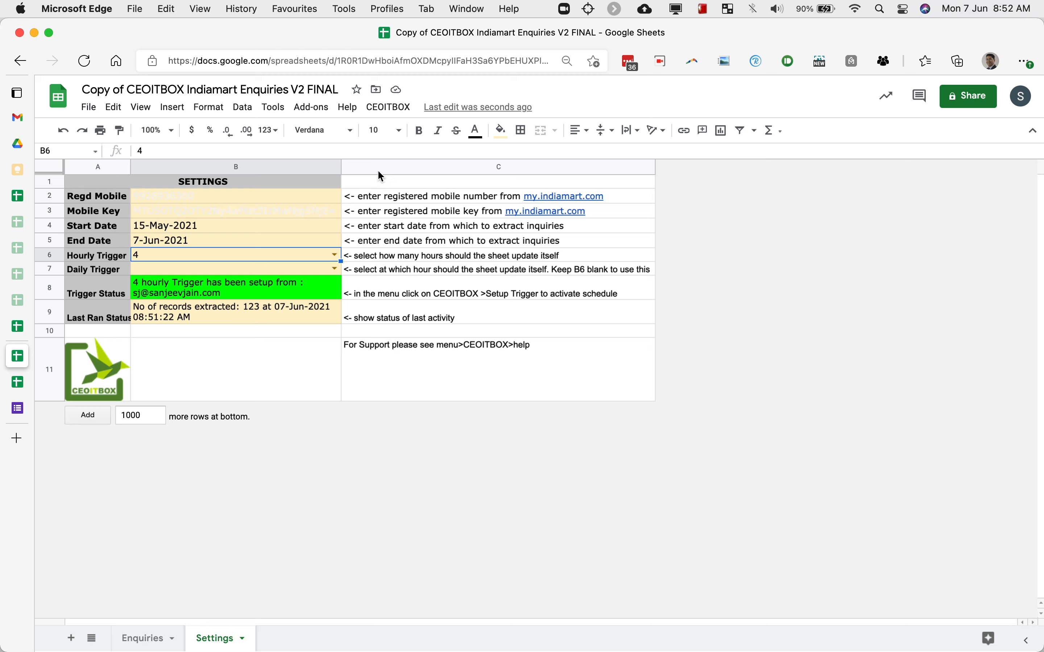
pyautogui.click(393, 108)
pyautogui.click(421, 173)
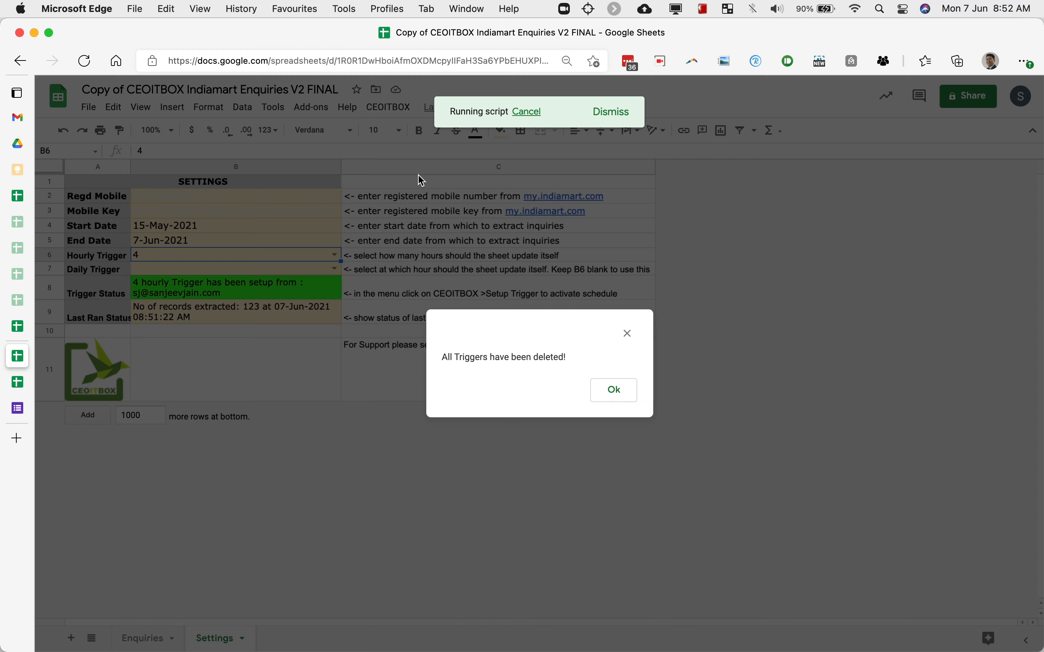
pyautogui.click(614, 393)
# Set the Daily Trigger to 8 and clear the Hourly Trigger value in B6.
pyautogui.click(273, 271)
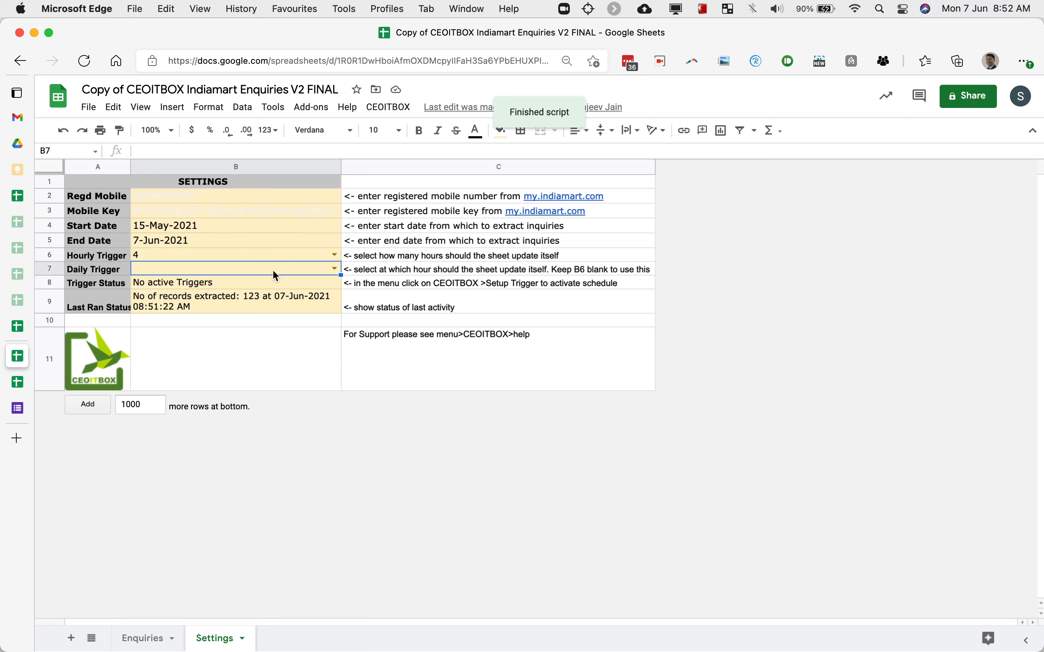
pyautogui.click(335, 270)
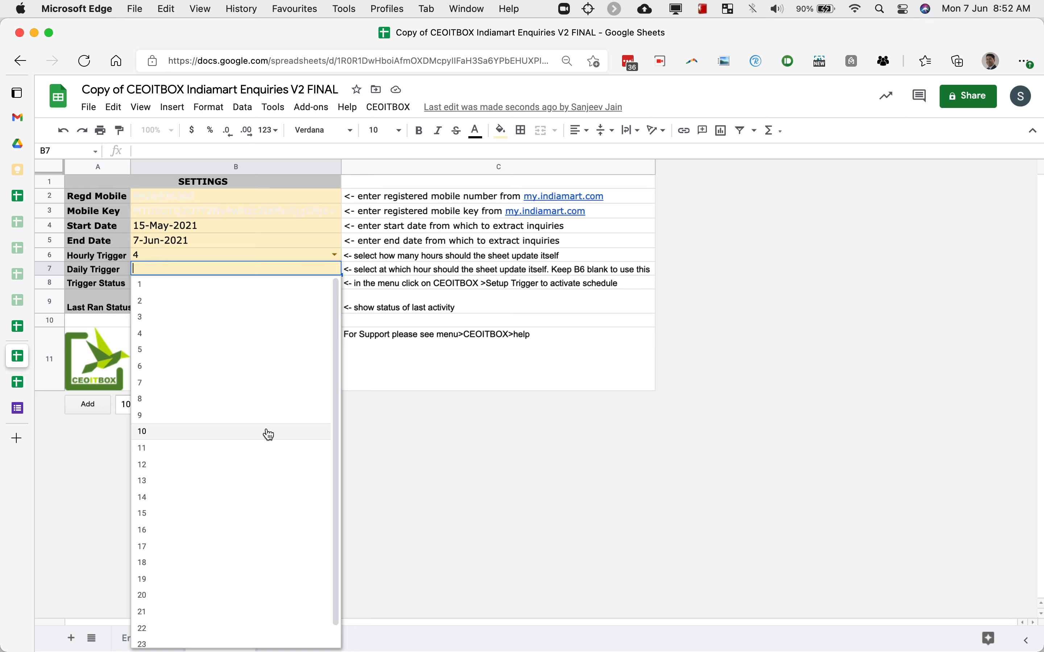
pyautogui.click(276, 411)
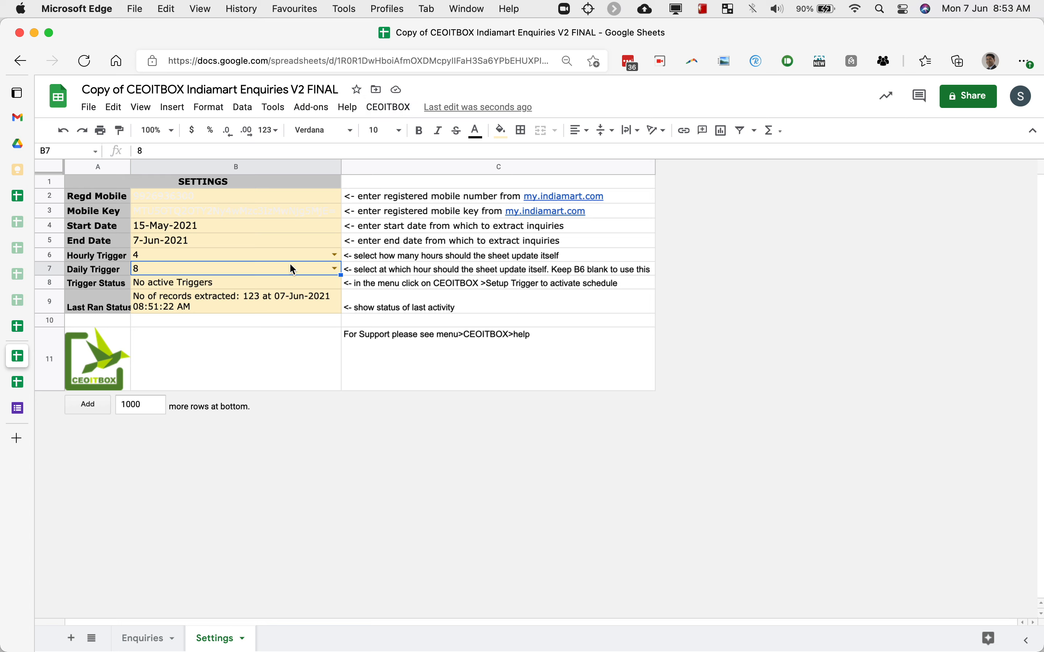
pyautogui.click(272, 258)
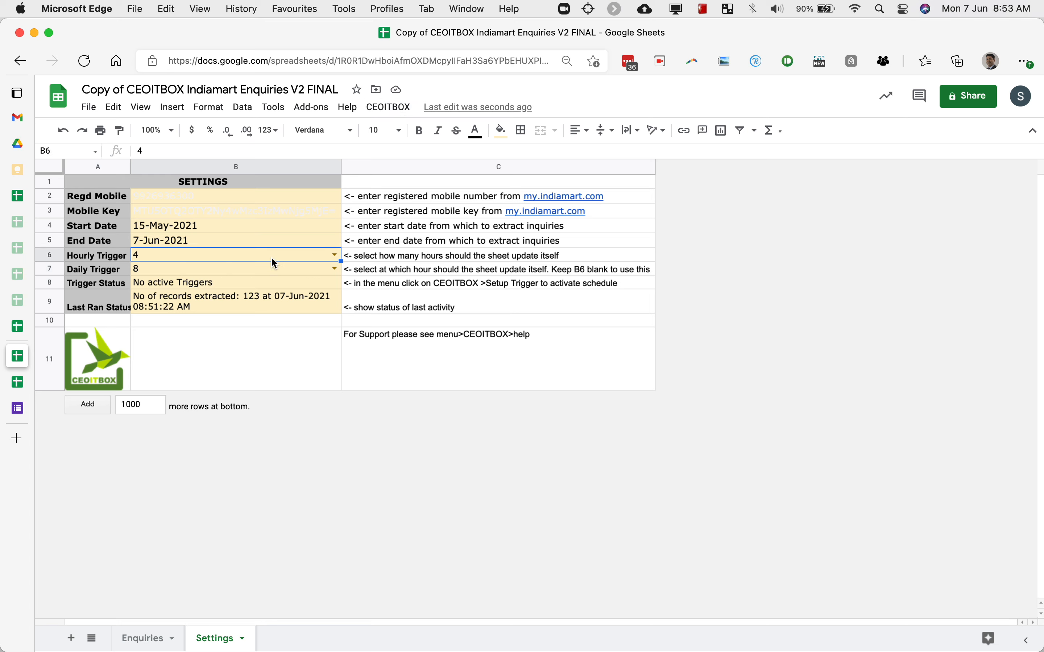
pyautogui.press('BackSpace')
# Set up the daily update trigger for 8 hrs and acknowledge the script's message.
pyautogui.click(393, 111)
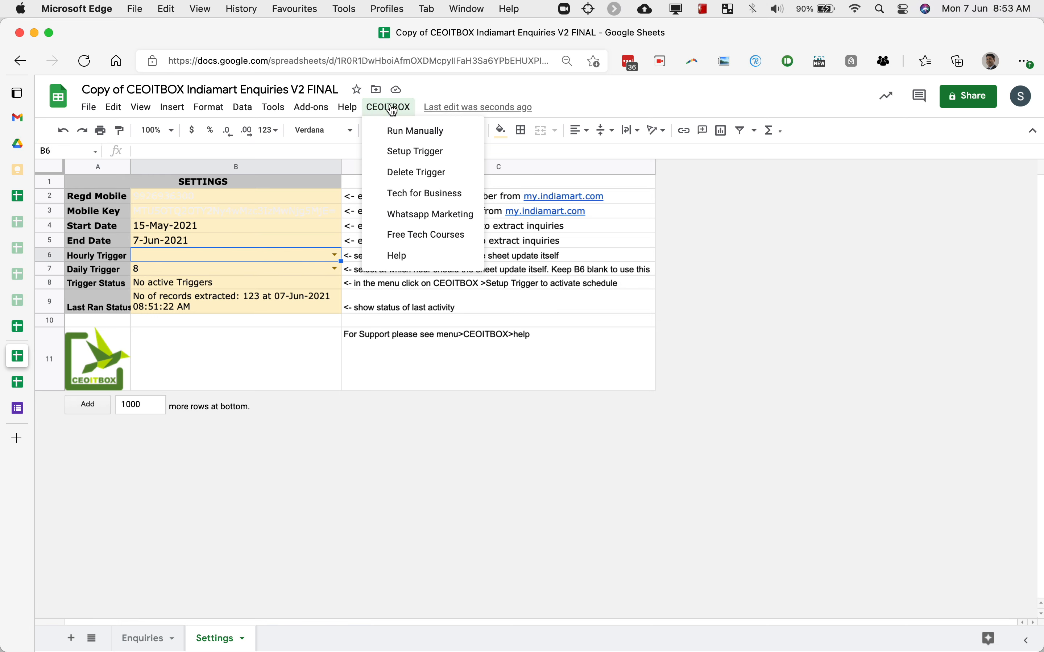
pyautogui.click(401, 154)
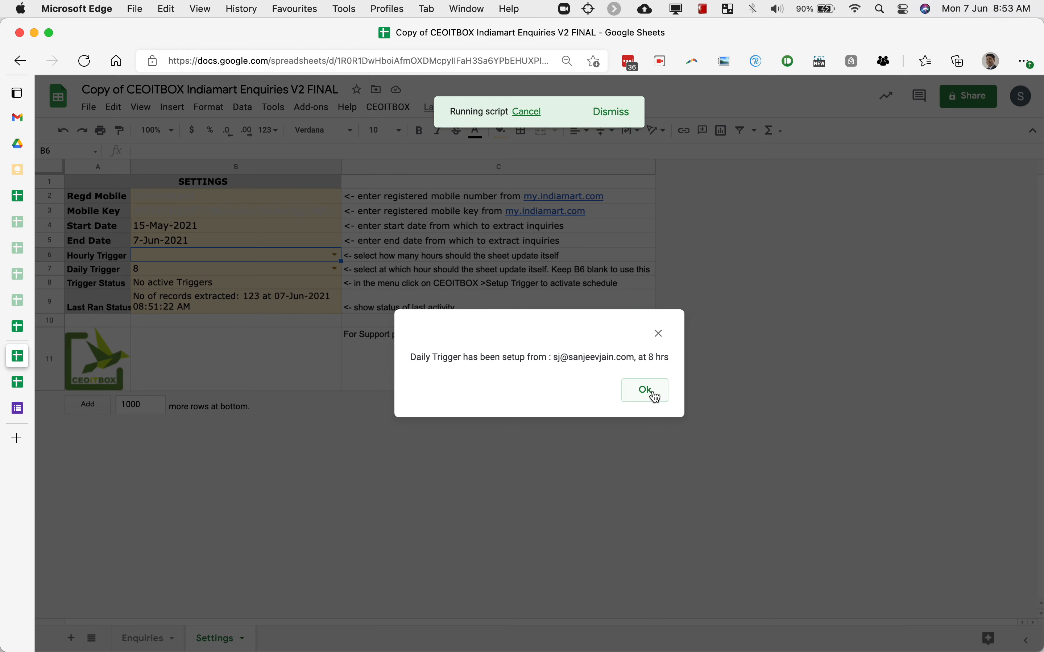
pyautogui.click(646, 391)
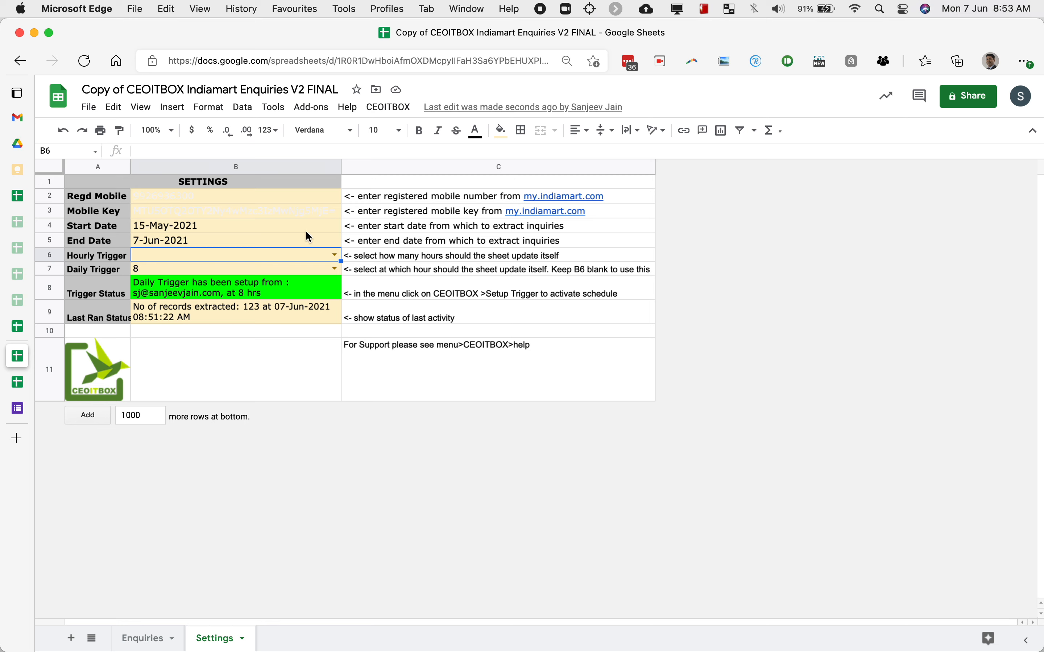
# Open the CEOITBOX help page, read the Indiamart Inquiry Capture instructions, and return to the Settings sheet.
pyautogui.click(397, 108)
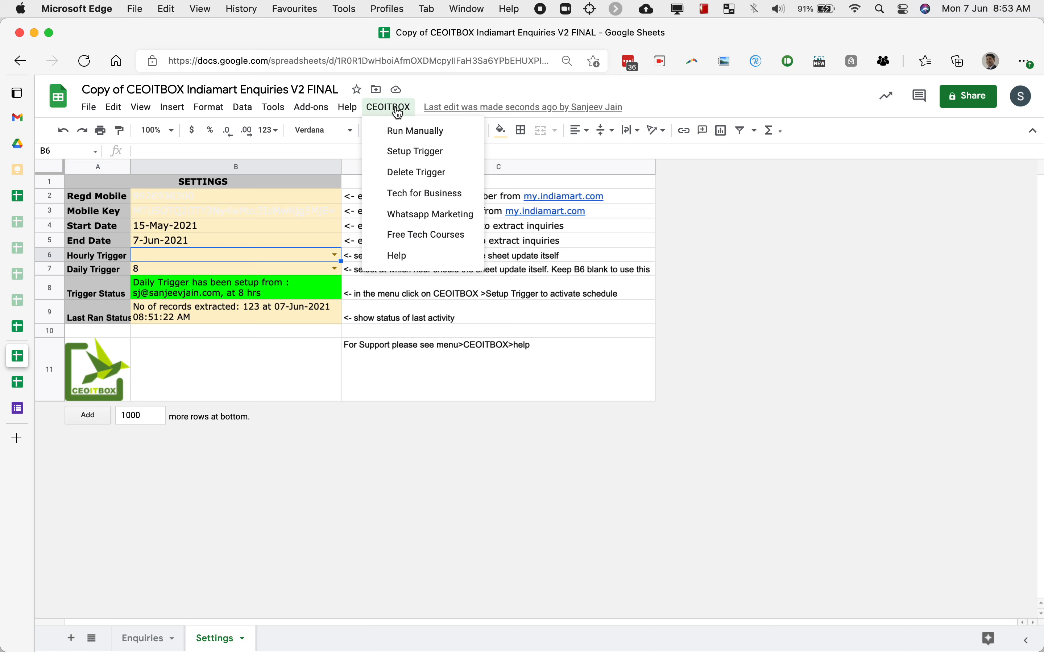
pyautogui.click(414, 258)
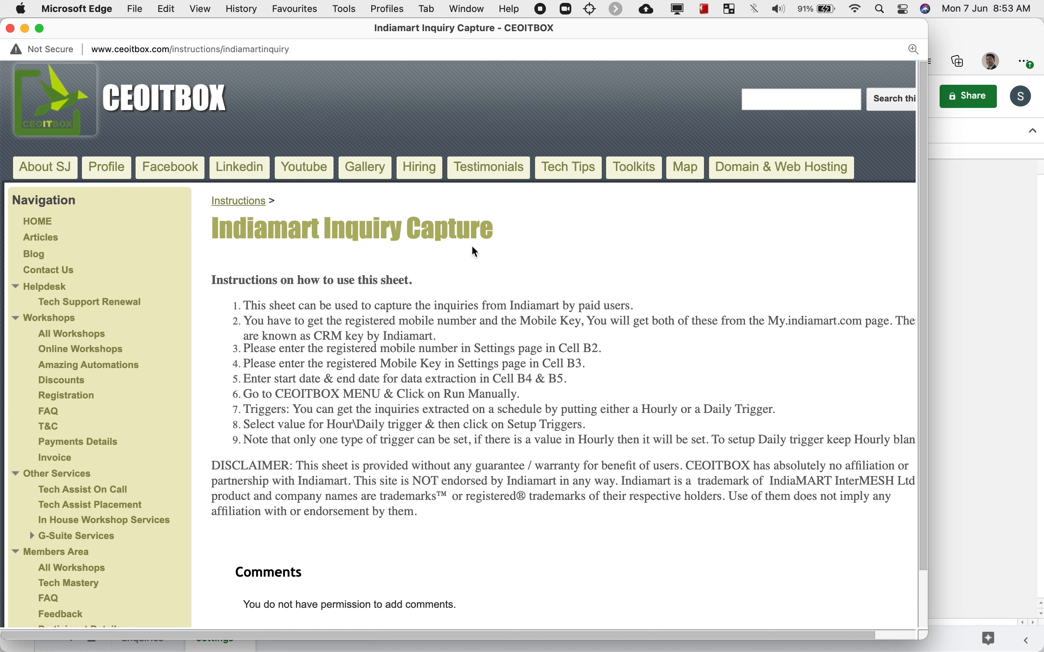
pyautogui.click(11, 29)
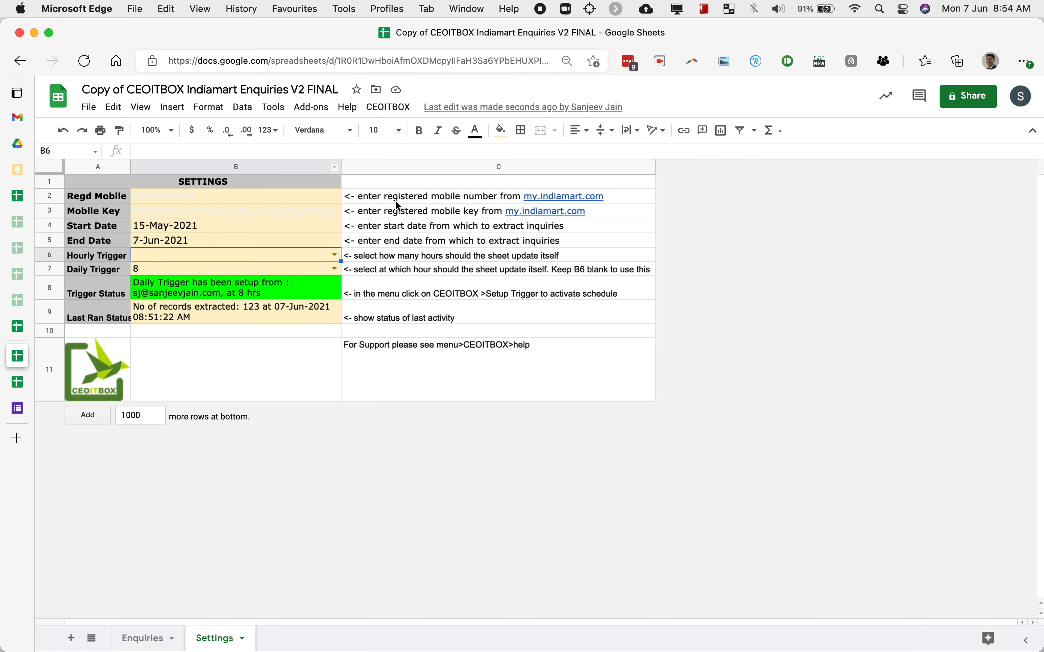
pyautogui.moveTo(406, 211)
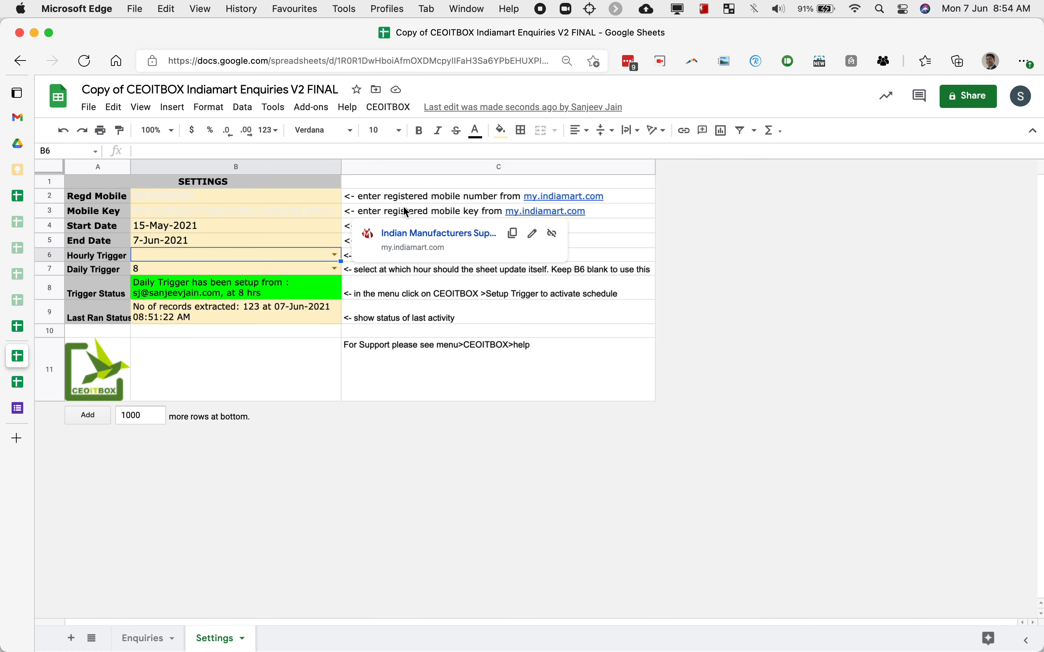
pyautogui.click(414, 185)
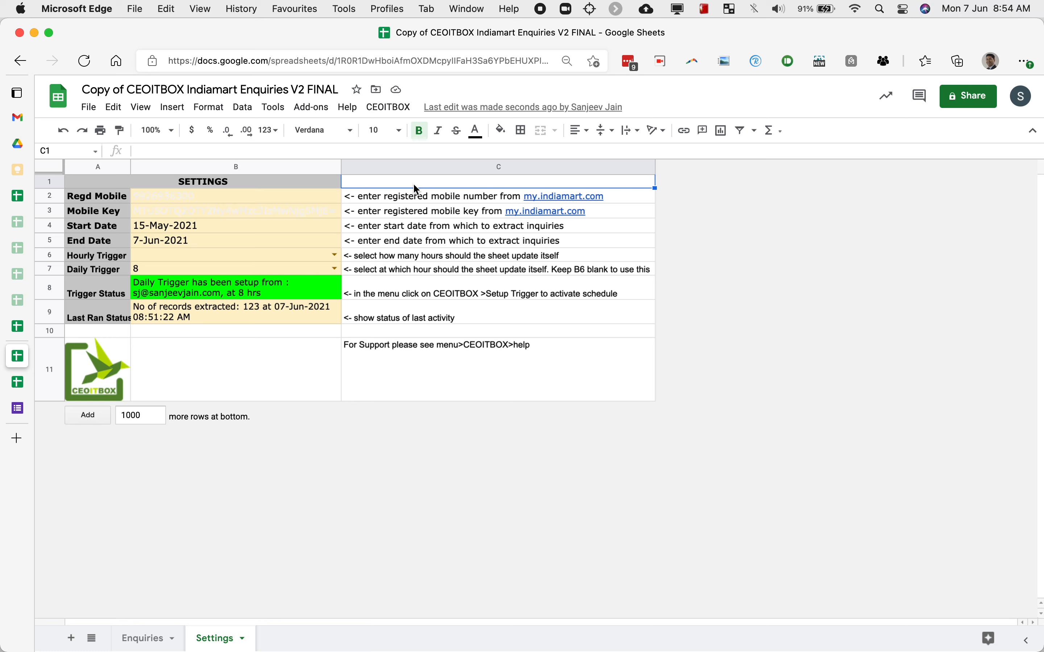
# Open the Tech for Business page, look through the Tech Mastery Advanced site, and close its window.
pyautogui.click(404, 108)
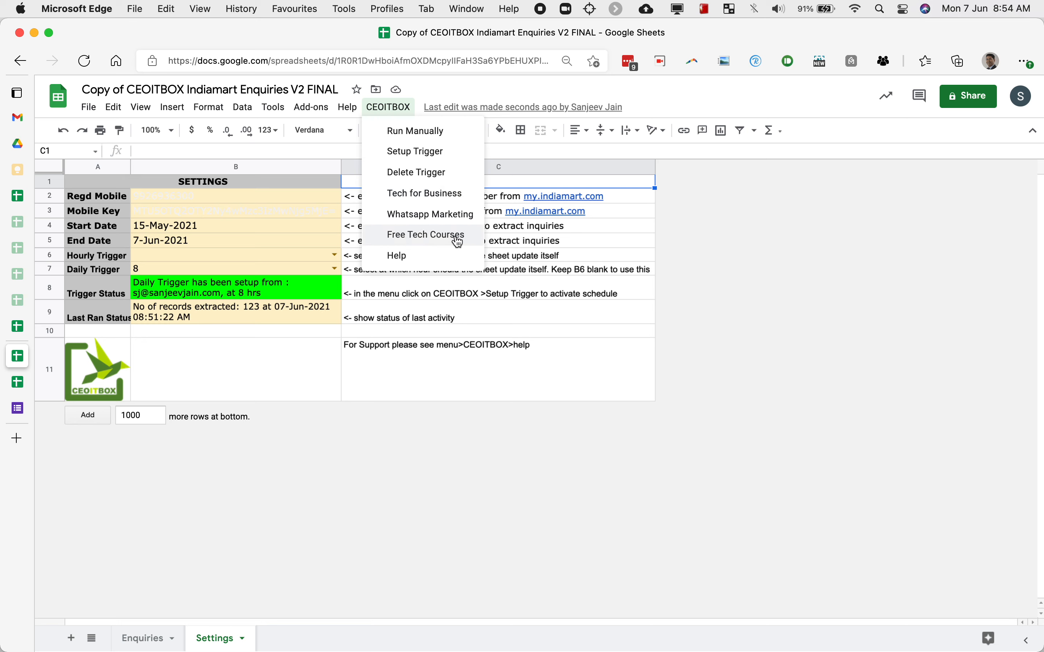
pyautogui.click(459, 196)
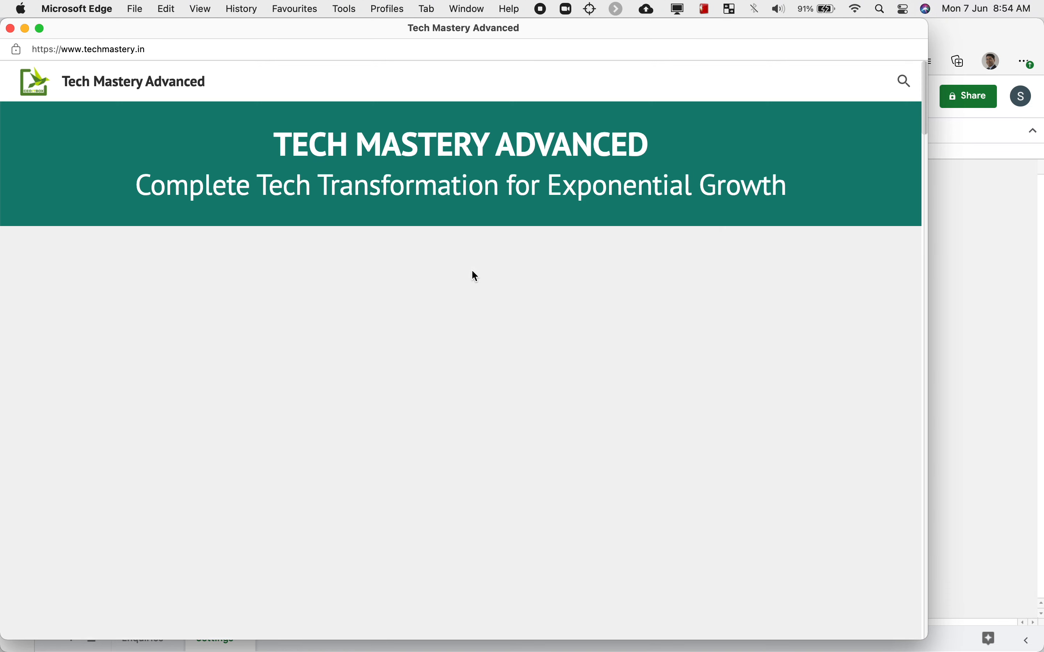
pyautogui.scroll(-10, 429, 281)
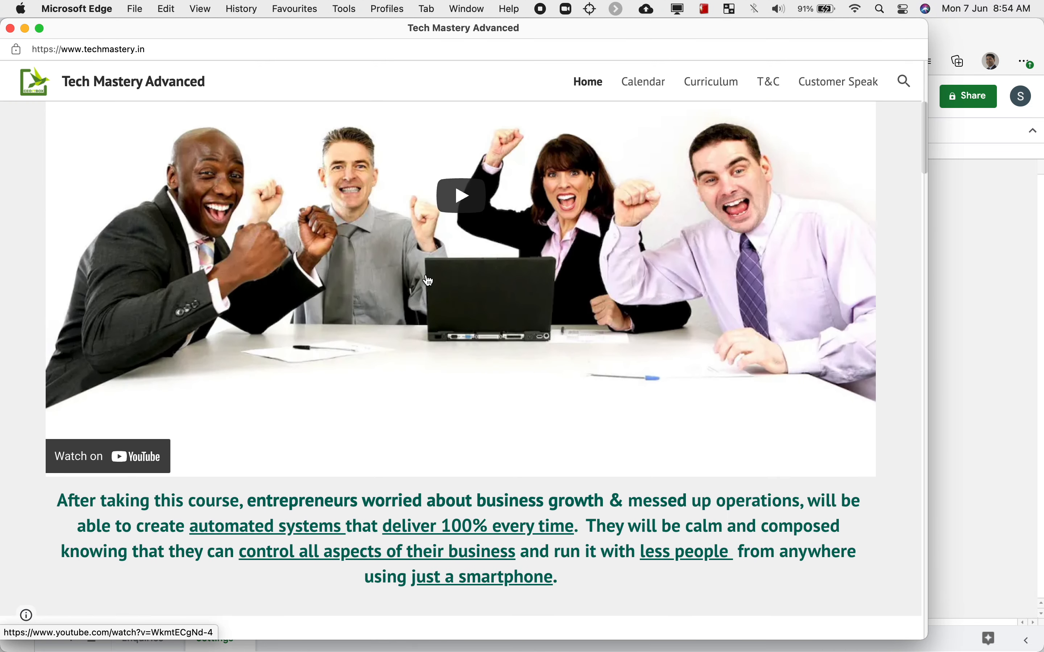
pyautogui.scroll(-15, 429, 281)
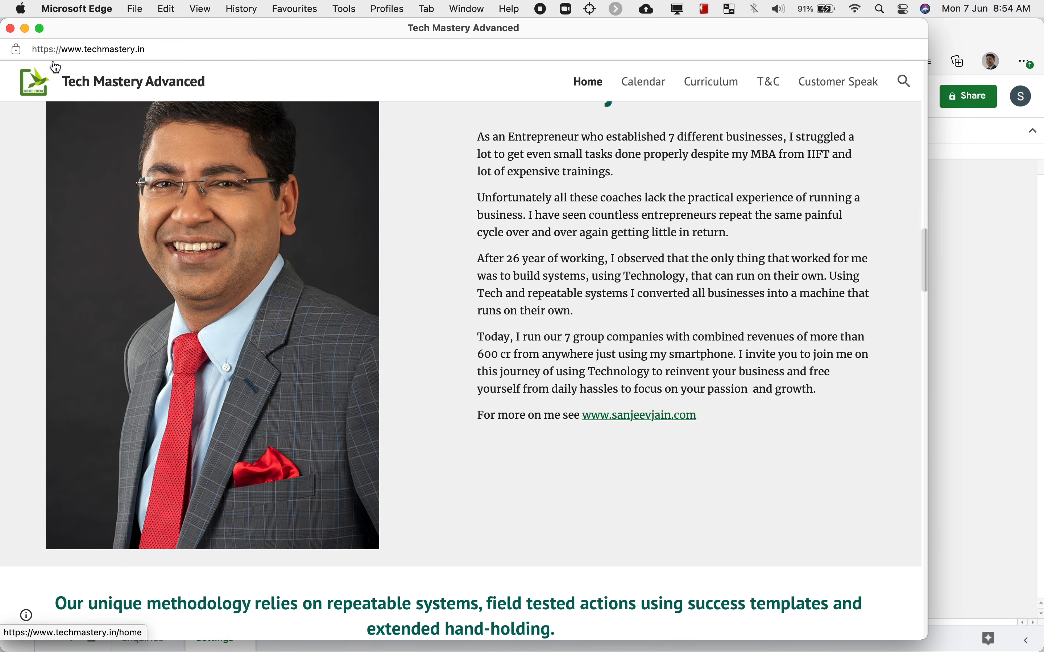
pyautogui.click(10, 29)
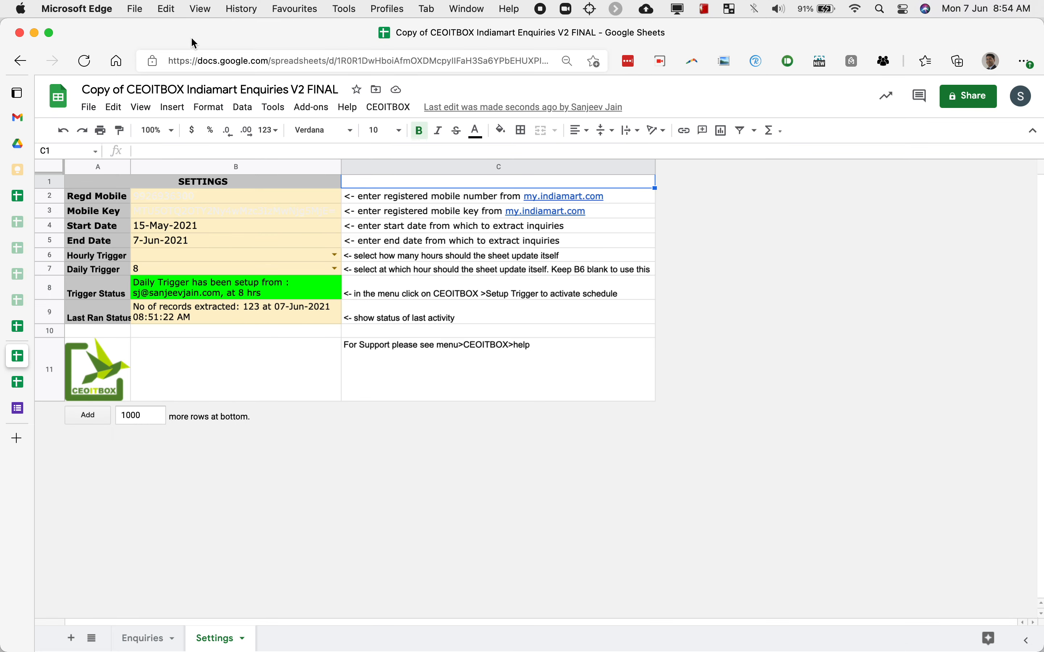
# Open the YouTube channel in a new browser tab through the short link itbx.in/yt.
pyautogui.press('super+t')
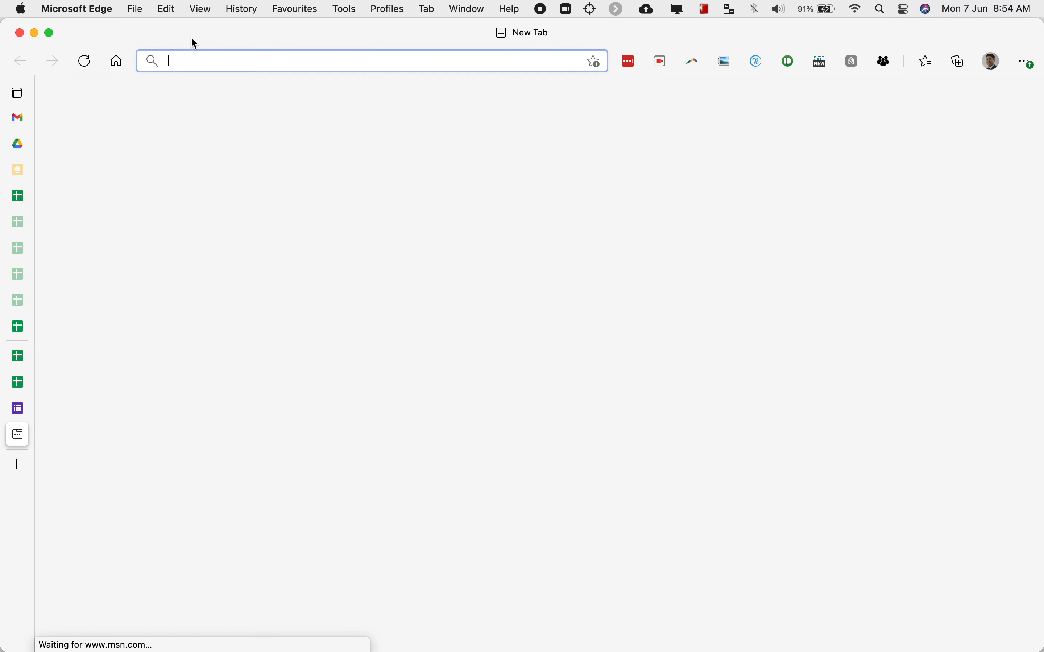
pyautogui.write('itbx.in/')
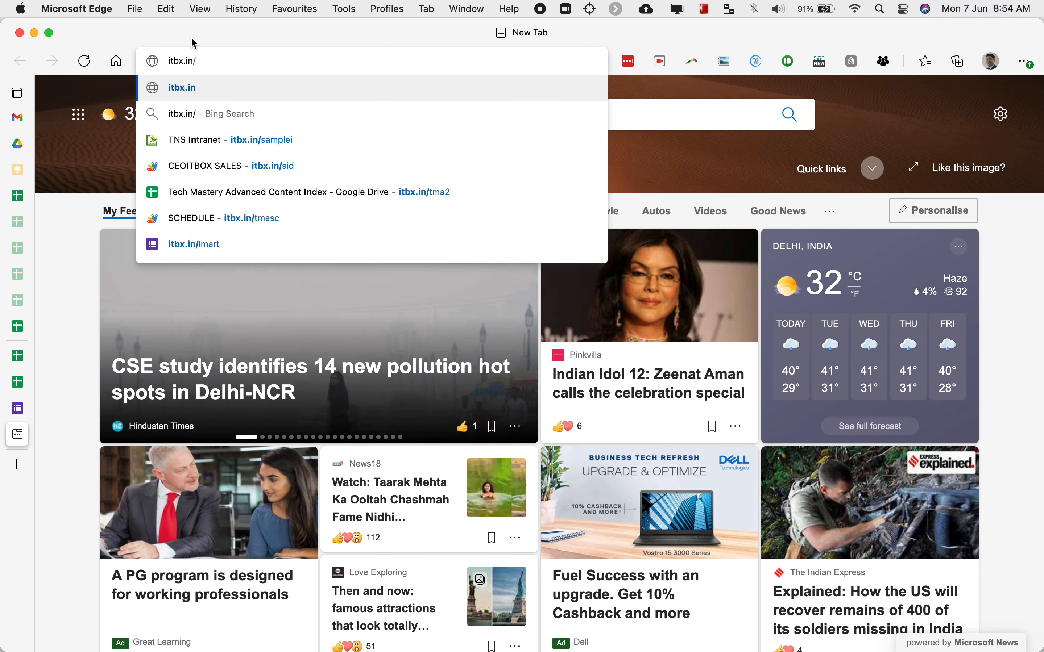
pyautogui.write('yt')
pyautogui.press('Return')
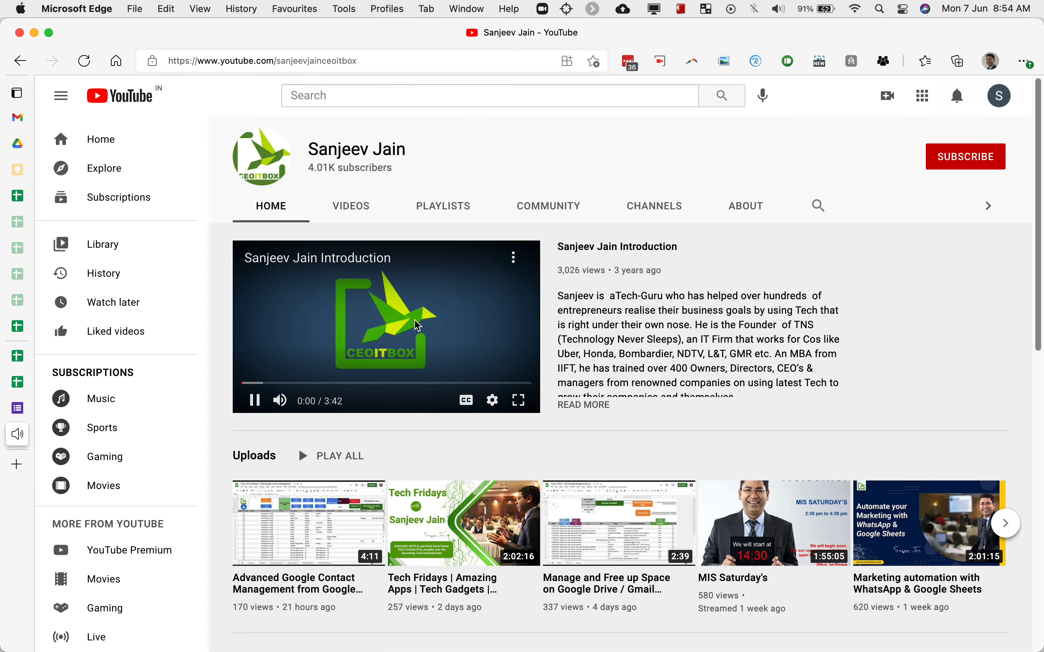
# Browse the channel's uploaded videos and return to the Copy of CEOITBOX Indiamart Enquiries V2 FINAL sheet.
pyautogui.click(362, 206)
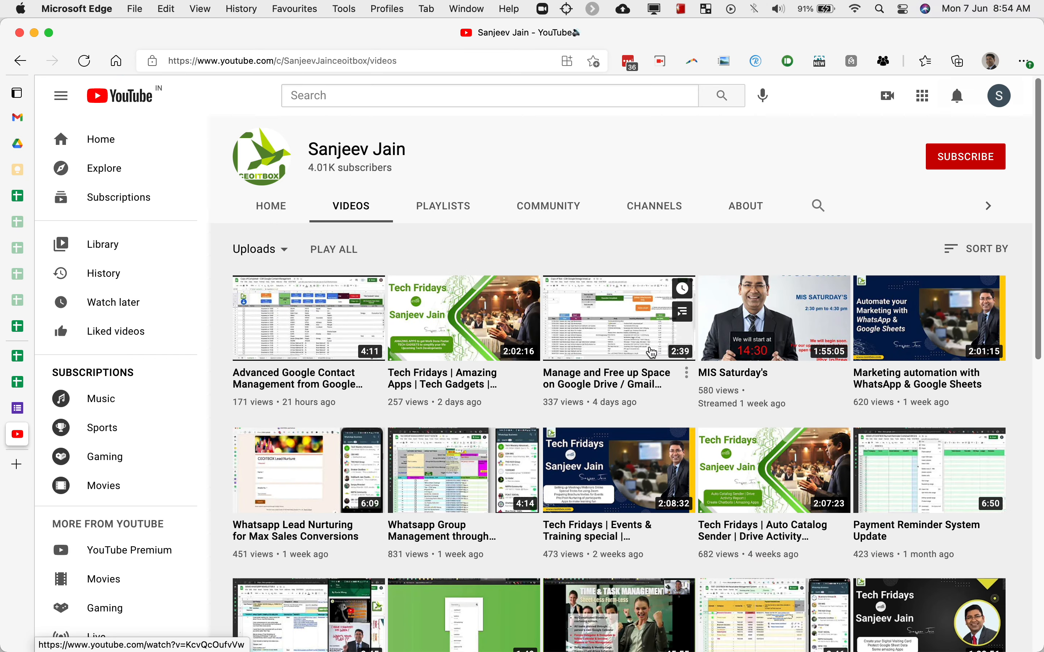
pyautogui.scroll(-5, 652, 353)
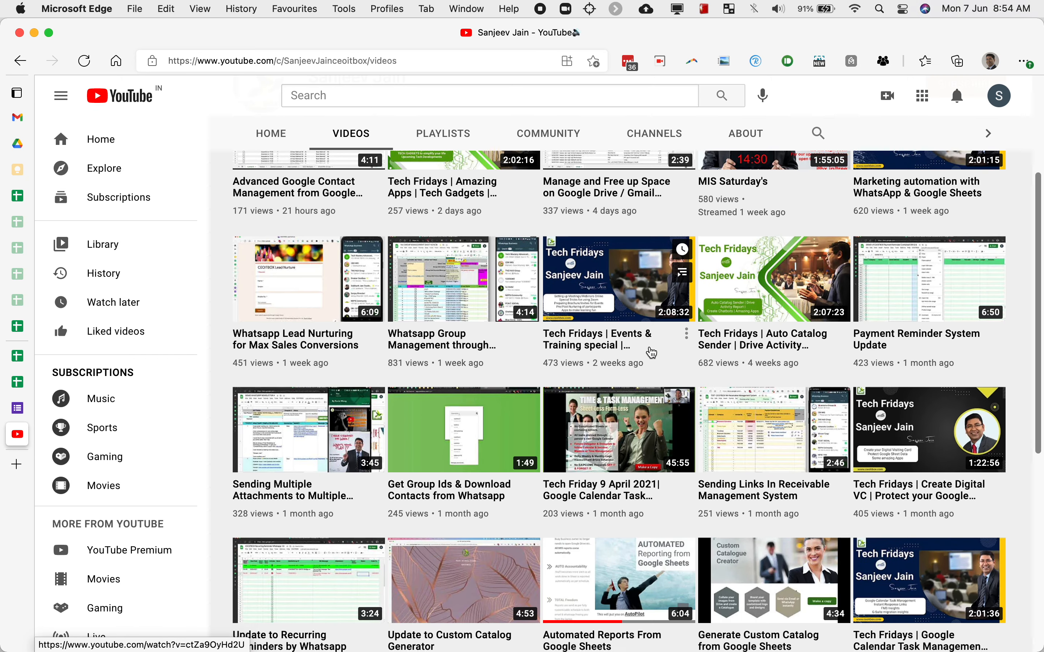
pyautogui.scroll(-7, 651, 353)
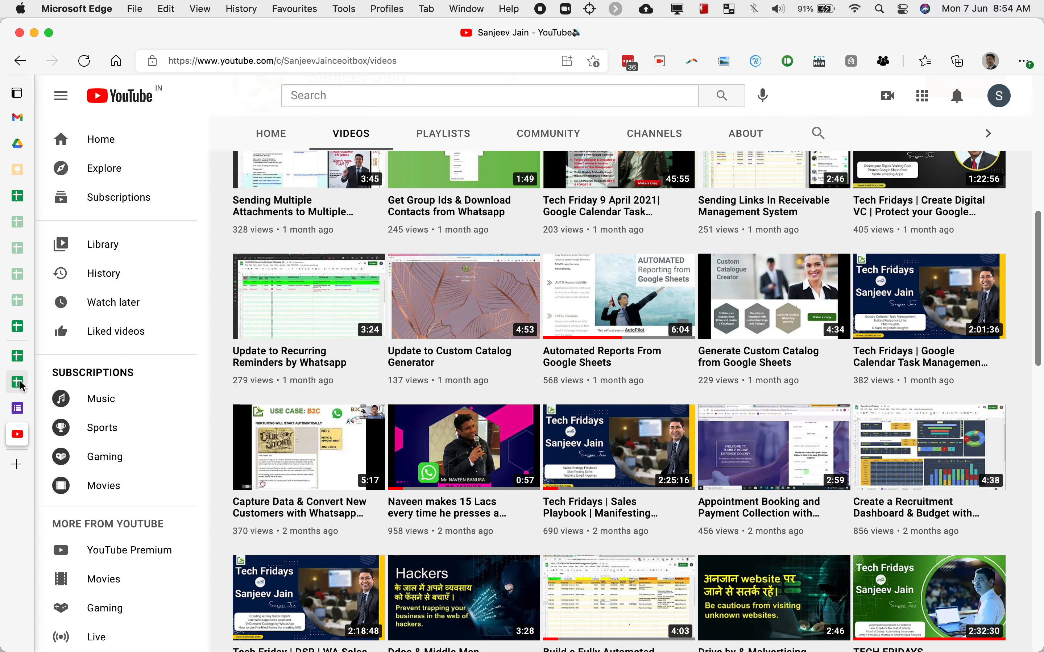
pyautogui.moveTo(22, 386)
pyautogui.click(52, 355)
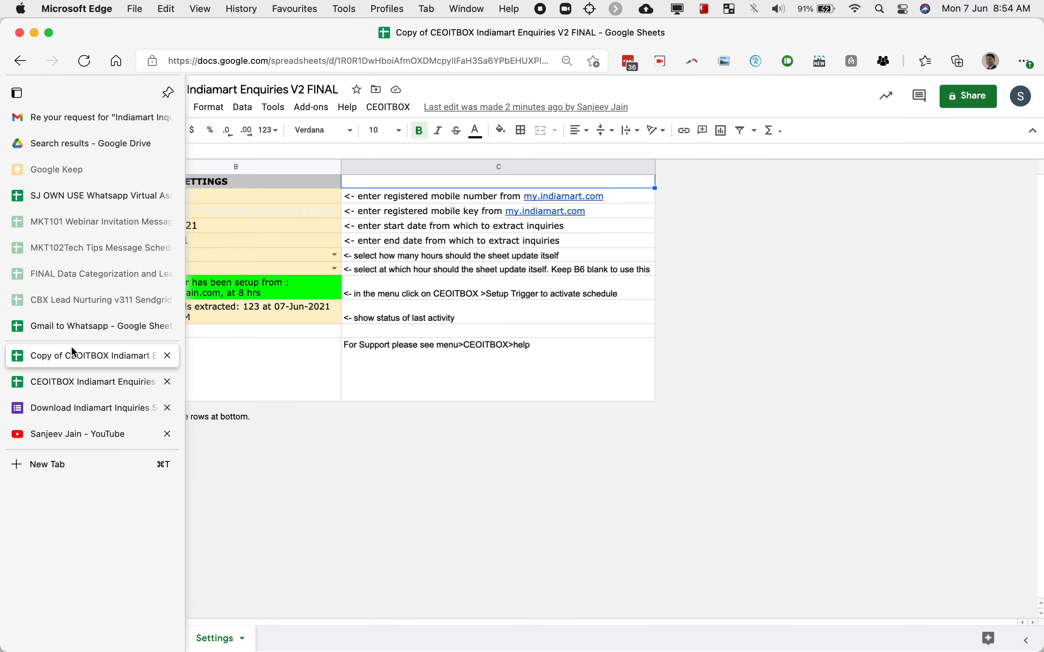